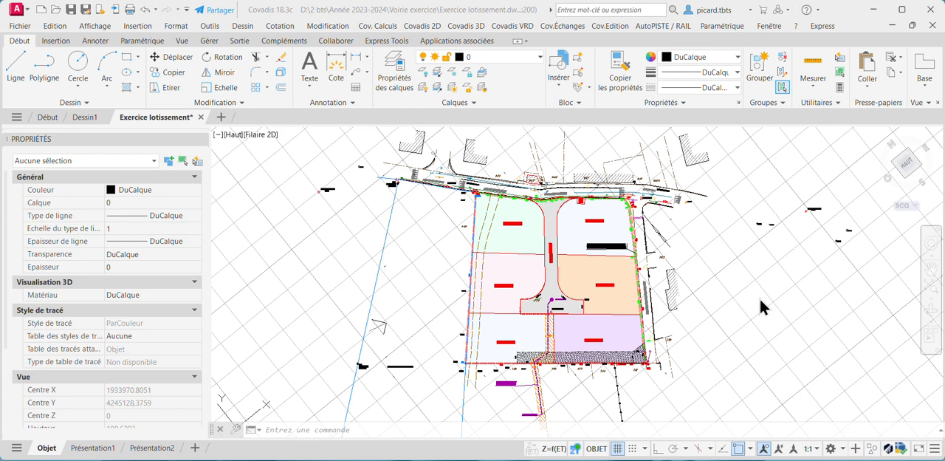
Examine the subdivision plan, its lots and the closed polyline outlining the central road
scroll(586, 245, up, 6)
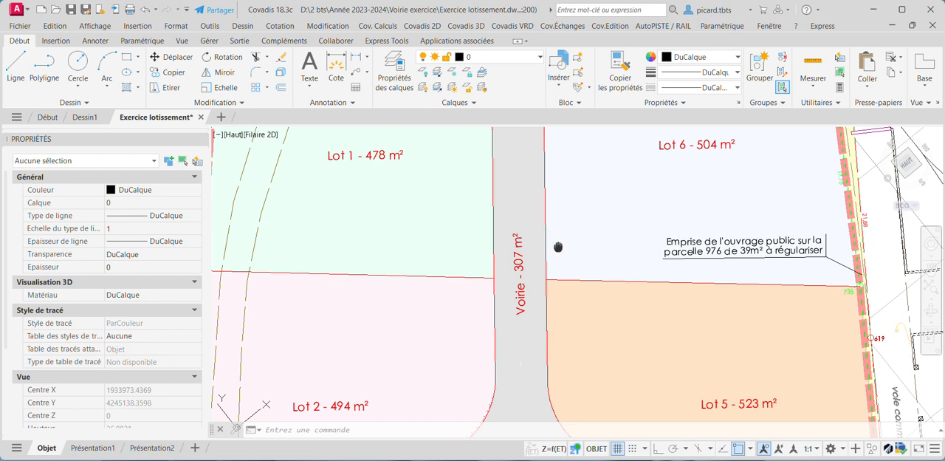
scroll(656, 271, down, 4)
scroll(602, 137, up, 2)
scroll(602, 137, up, 2)
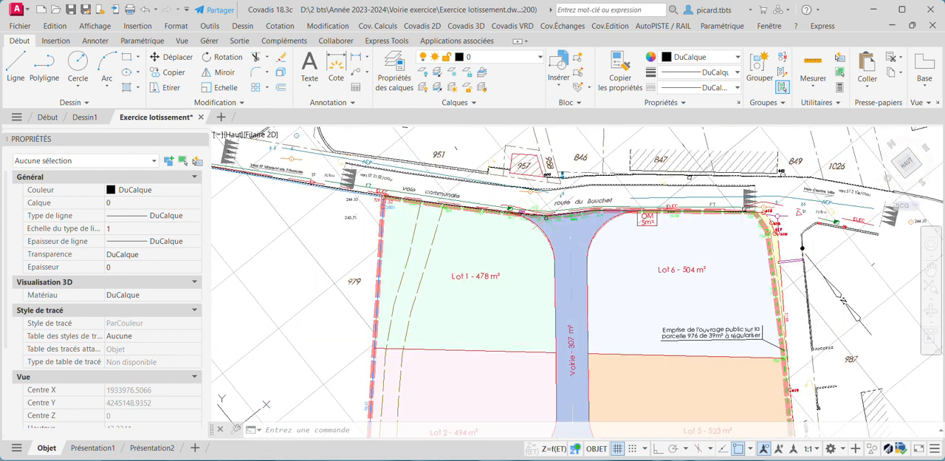
middle_drag(597, 275, 610, 246)
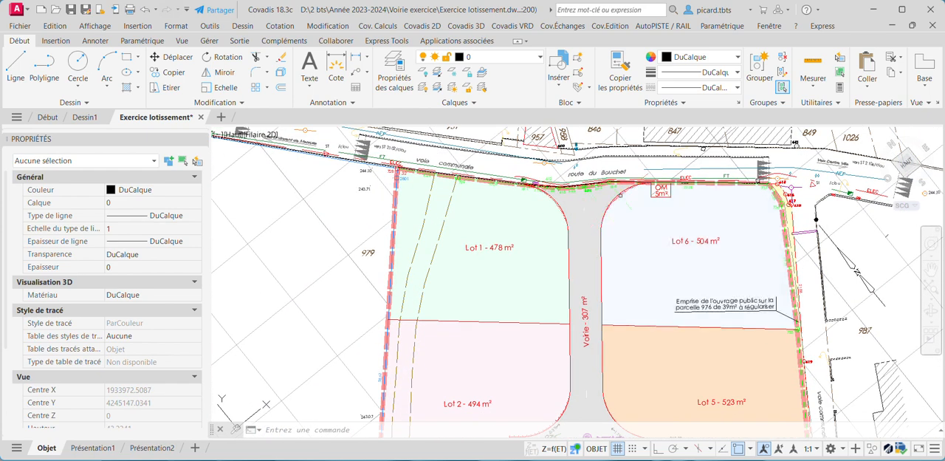
scroll(602, 196, down, 2)
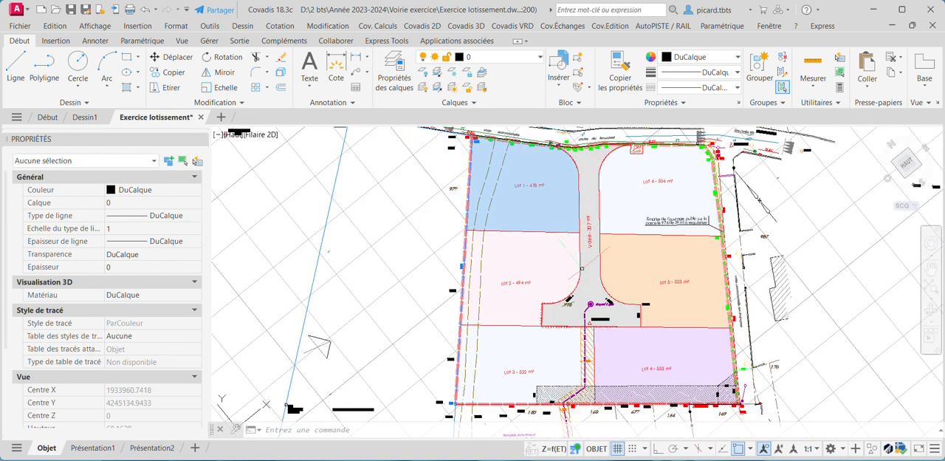
scroll(624, 288, up, 1)
scroll(623, 286, down, 1)
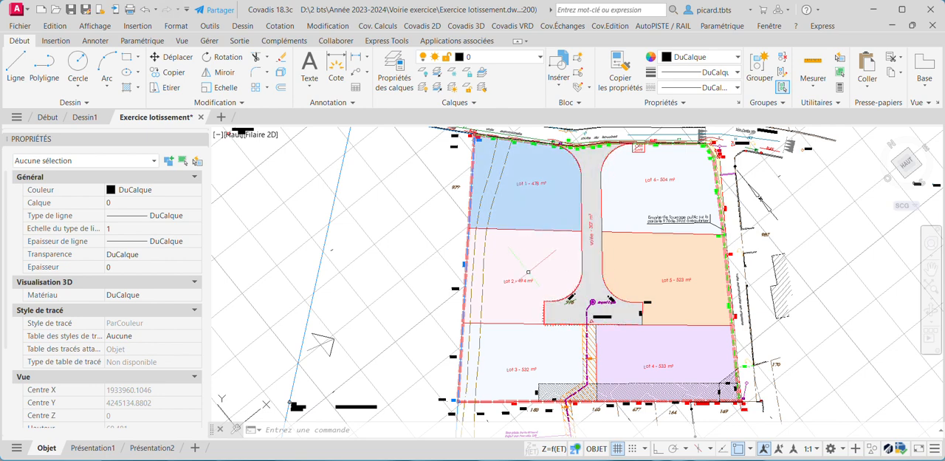
middle_drag(607, 212, 605, 244)
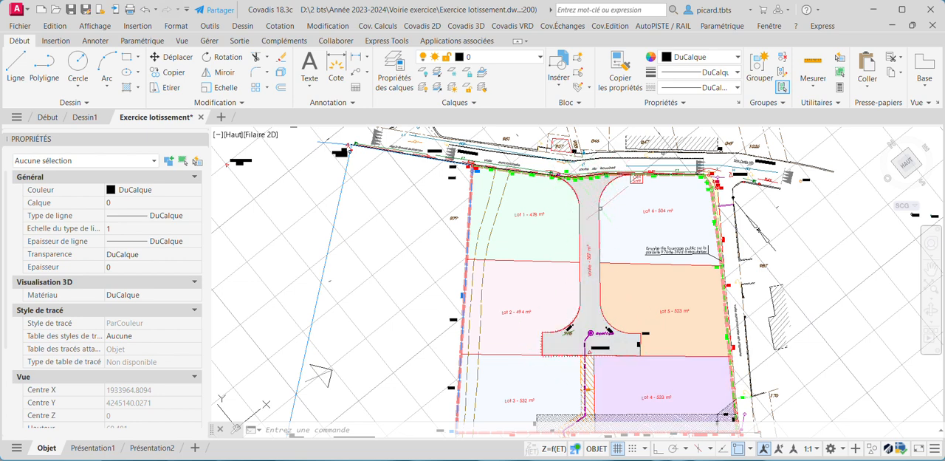
click(599, 230)
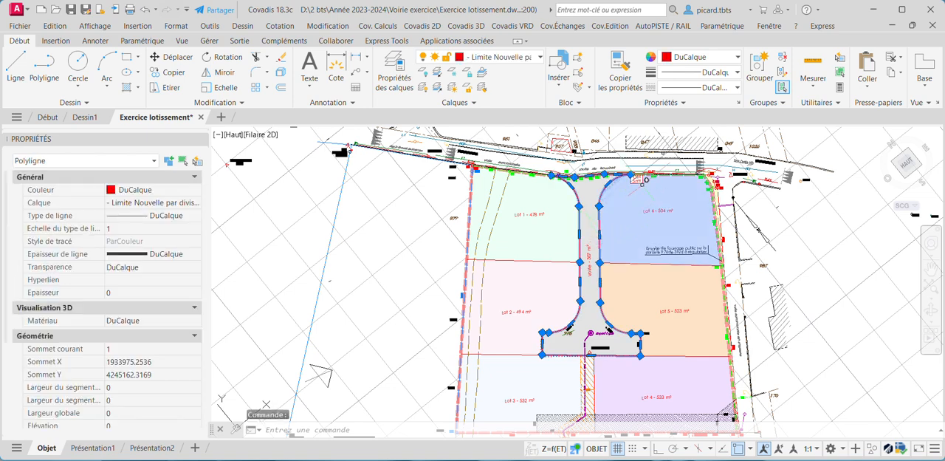
key(Escape)
key(Escape)
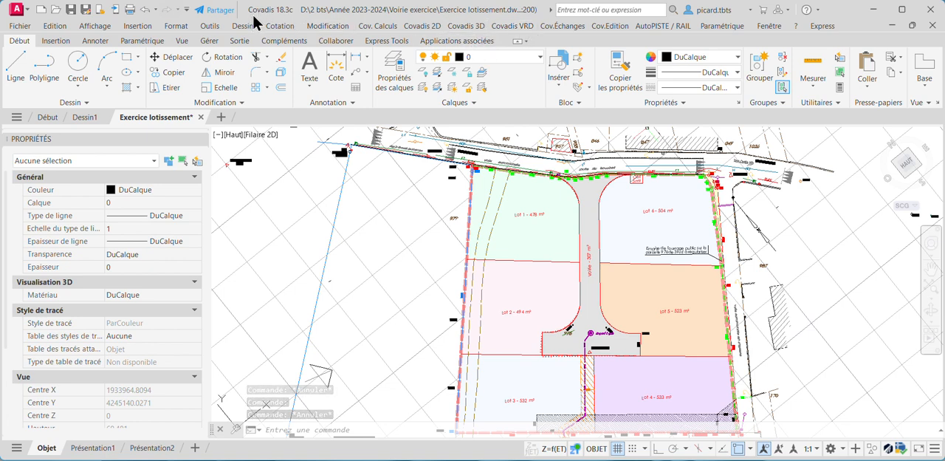
Display the Covadis VRD kerb and gutter toolbar (Bordures) and place it clear of the properties palette
click(509, 26)
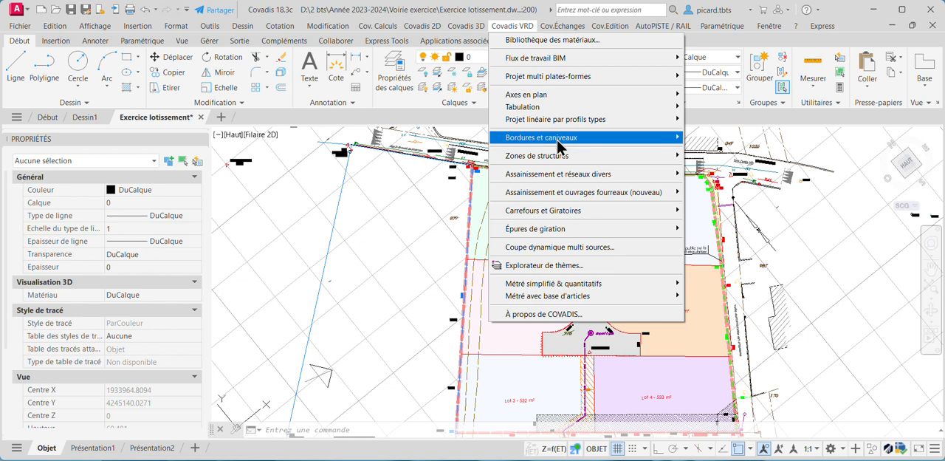
mouse_move(559, 147)
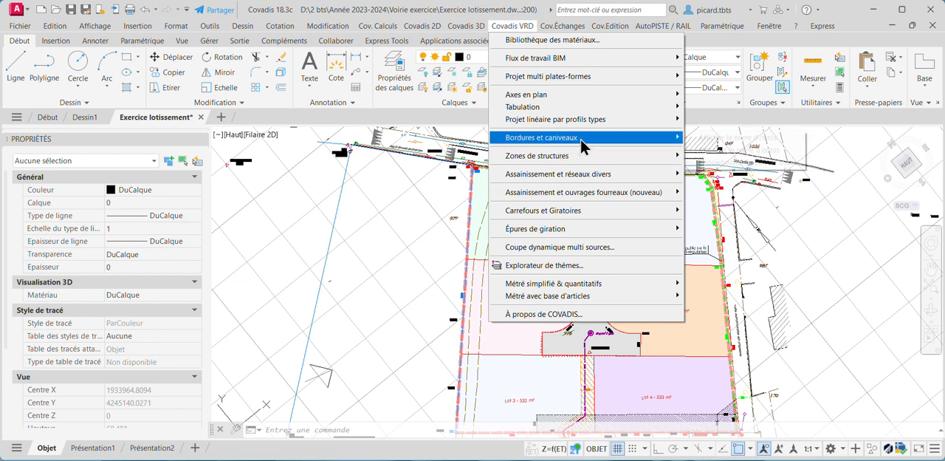
mouse_move(581, 137)
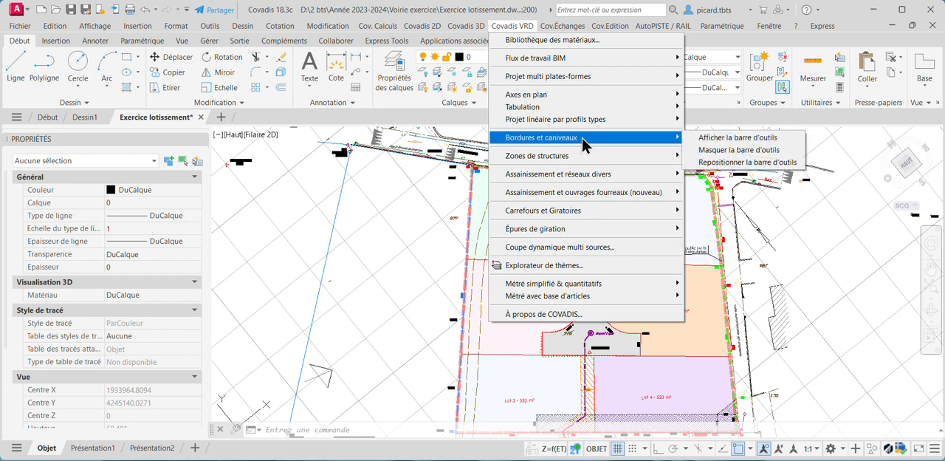
click(713, 140)
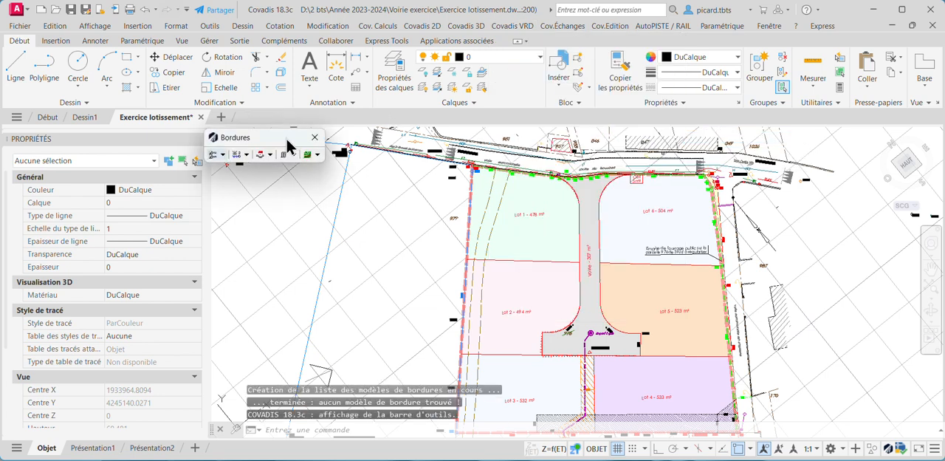
drag(286, 139, 399, 143)
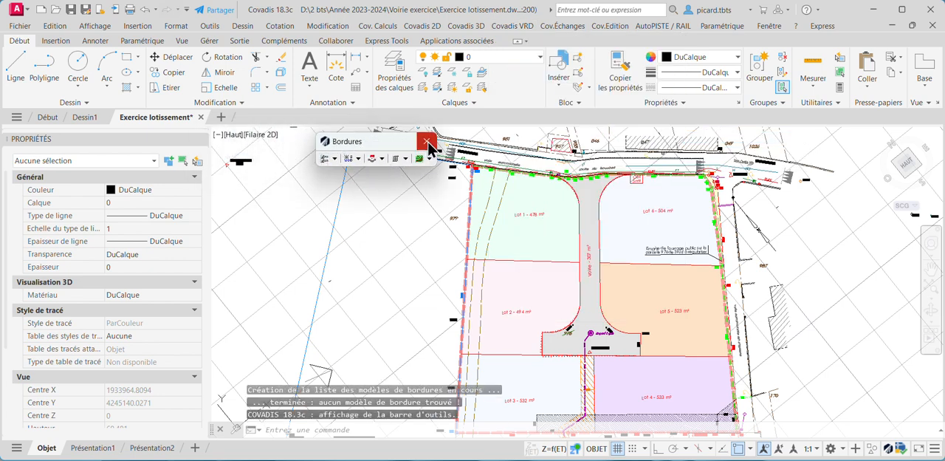
Start creating a kerb by conversion and accept the general kerb settings as they are
click(335, 161)
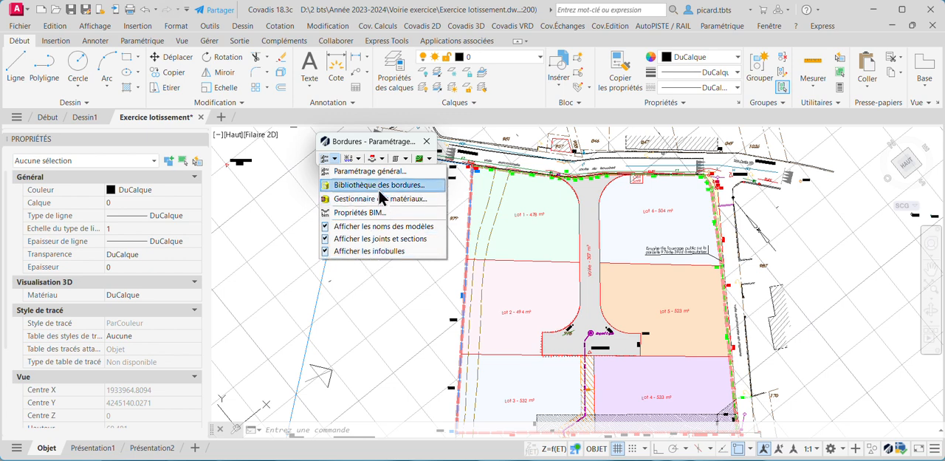
click(359, 157)
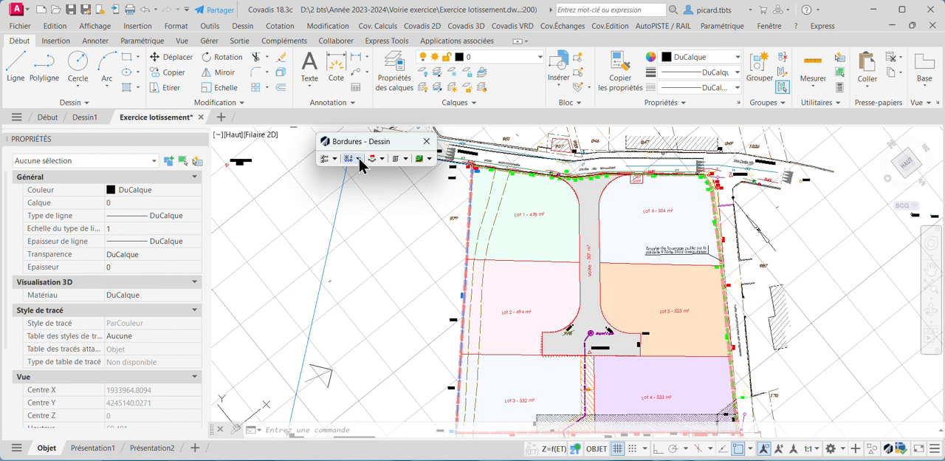
click(359, 158)
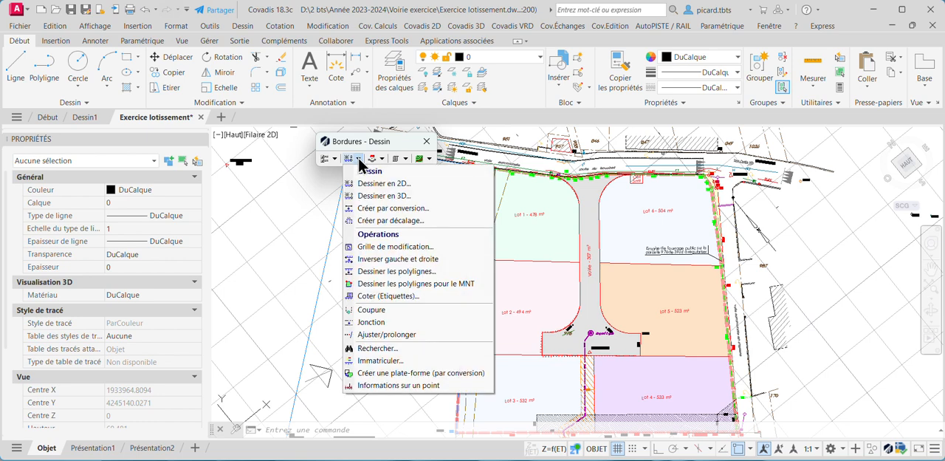
click(425, 209)
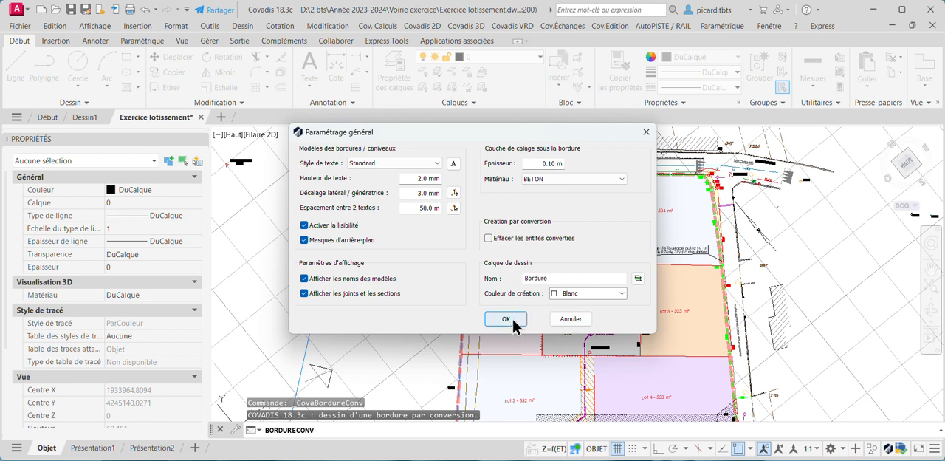
drag(567, 127, 566, 93)
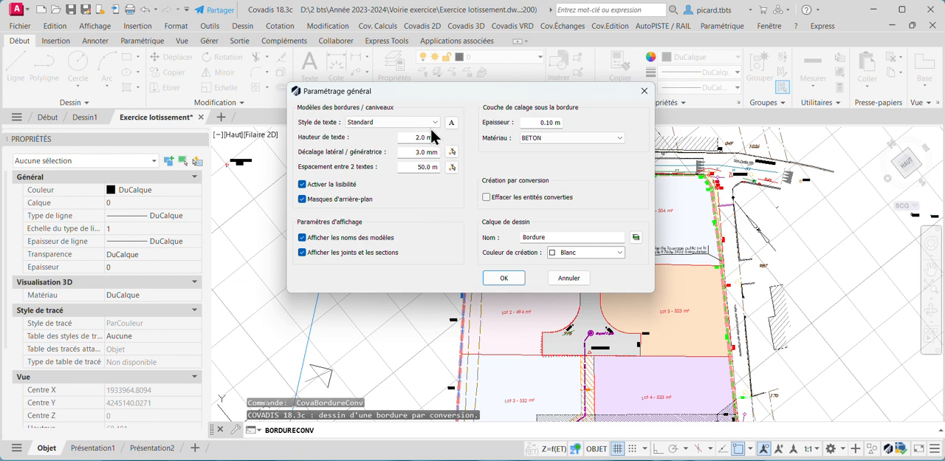
click(503, 278)
Choose A2 as the left-hand kerb model for the conversion
drag(475, 130, 461, 106)
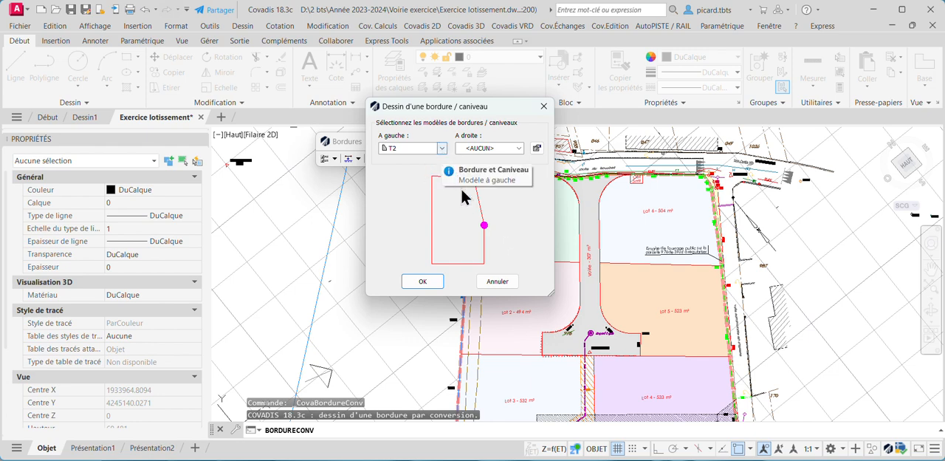
click(442, 148)
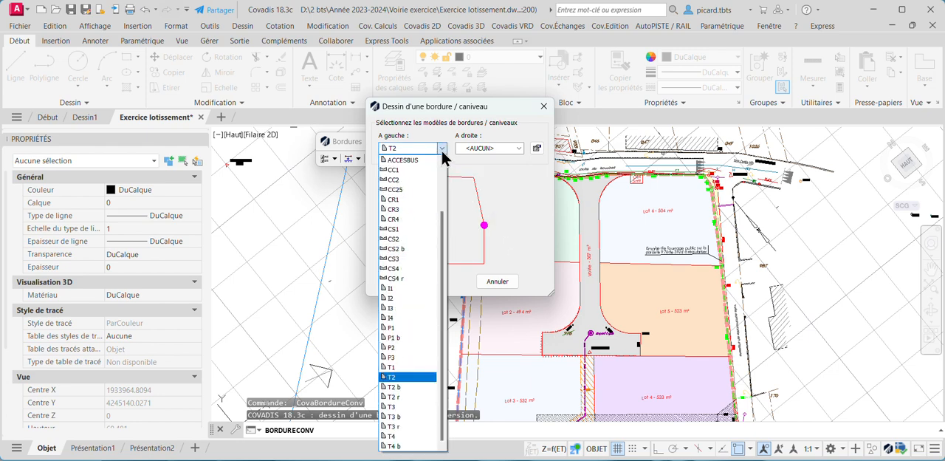
drag(443, 222, 439, 332)
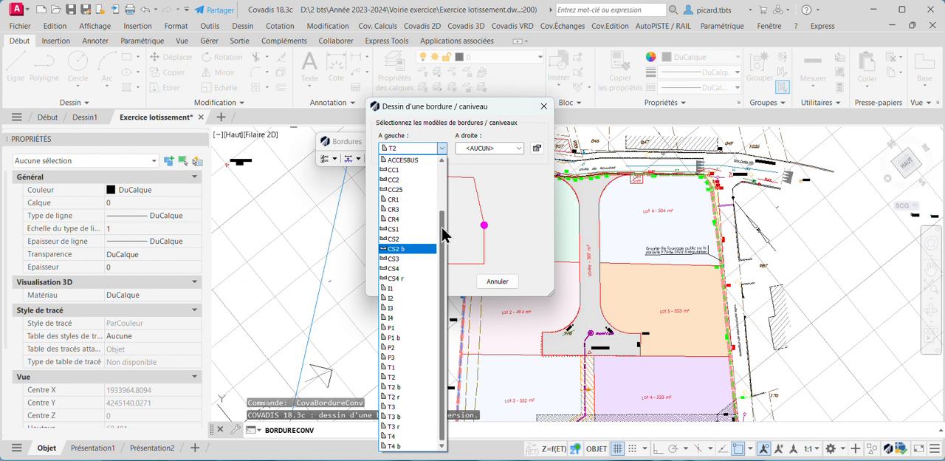
scroll(444, 234, up, 3)
click(406, 180)
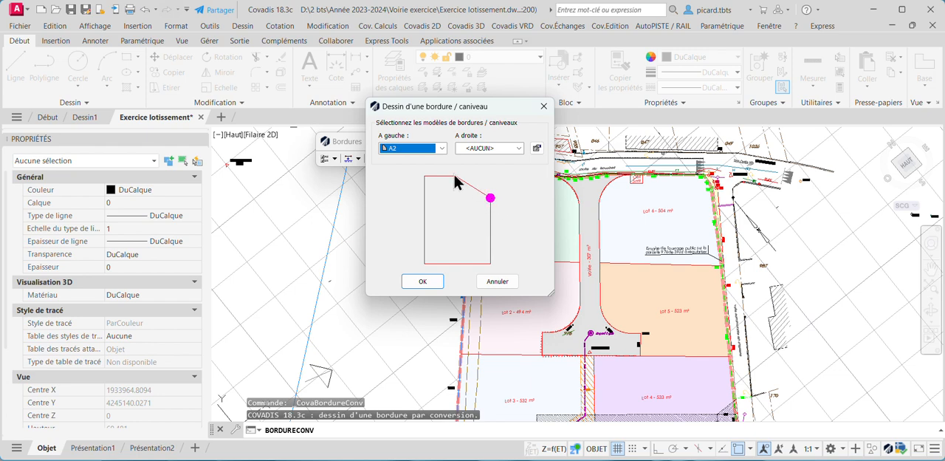
Choose CS1 as the right-hand gutter model and convert the central road's outline polyline
click(519, 149)
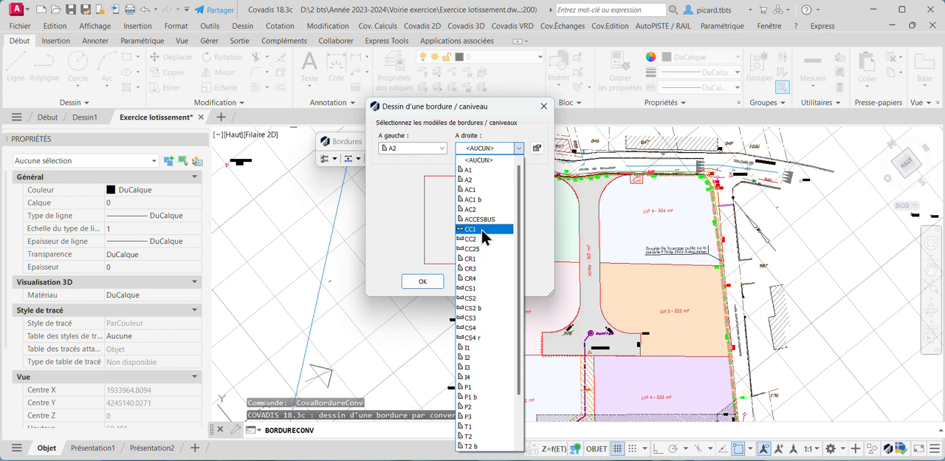
drag(521, 204, 522, 260)
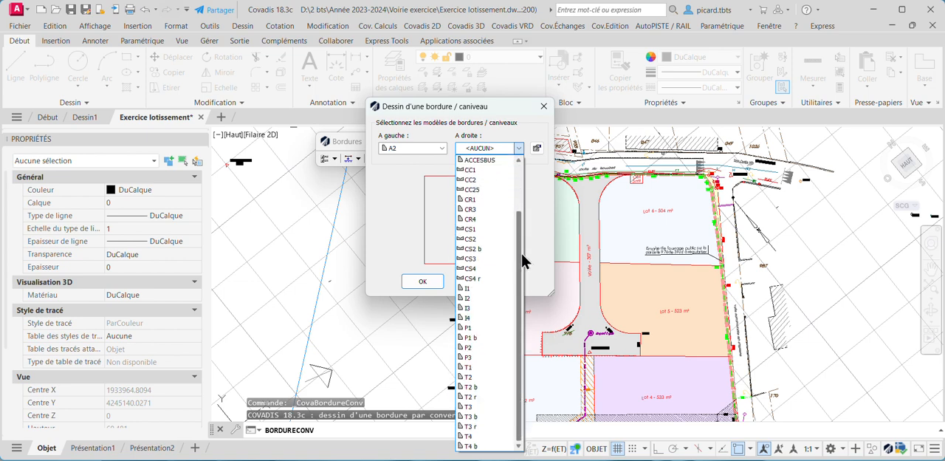
click(483, 229)
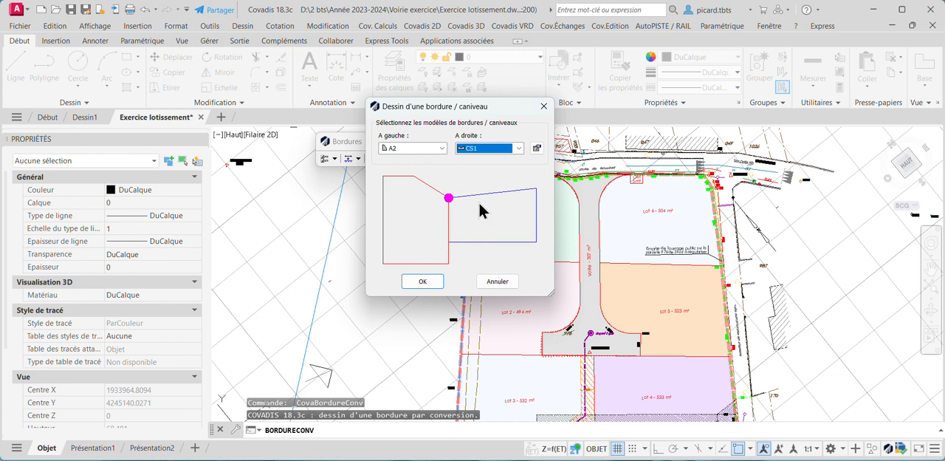
click(423, 282)
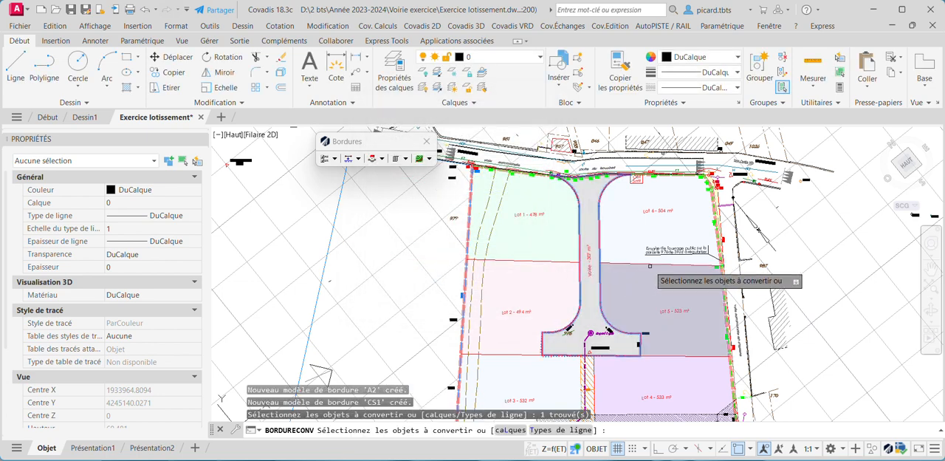
key(Return)
Inspect the converted A2/CS1 kerb along the road, around the turning area and at the route du Bouchet entrance
scroll(564, 239, up, 6)
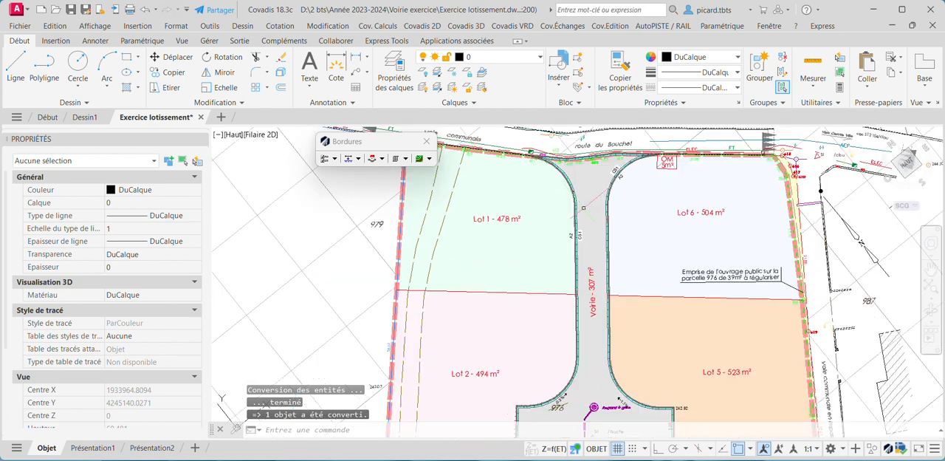
scroll(564, 239, down, 5)
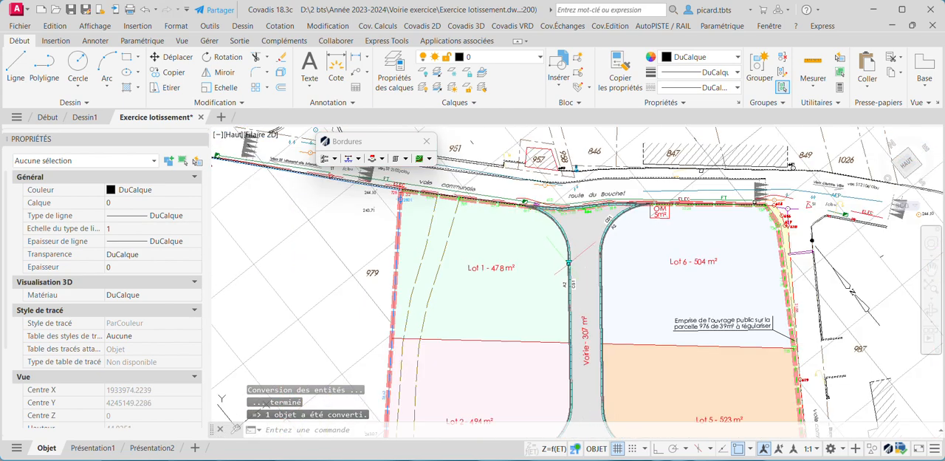
middle_drag(583, 302, 581, 154)
scroll(583, 291, up, 2)
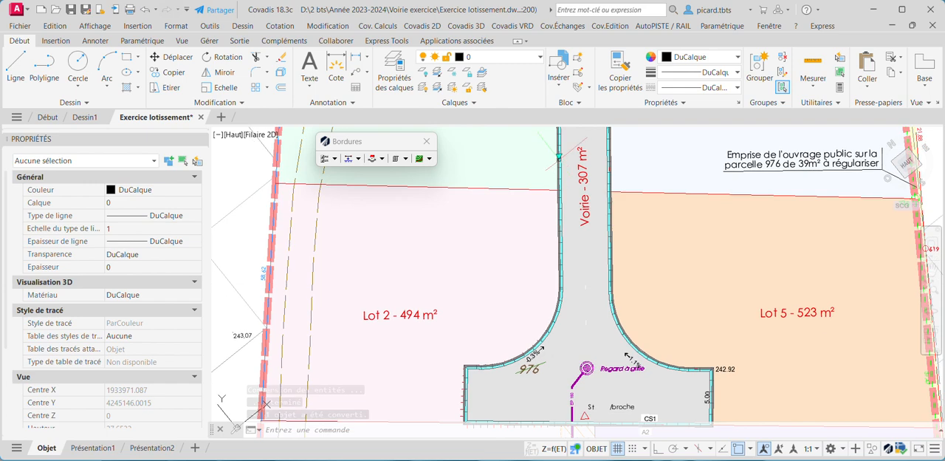
middle_drag(515, 347, 475, 304)
scroll(453, 392, up, 8)
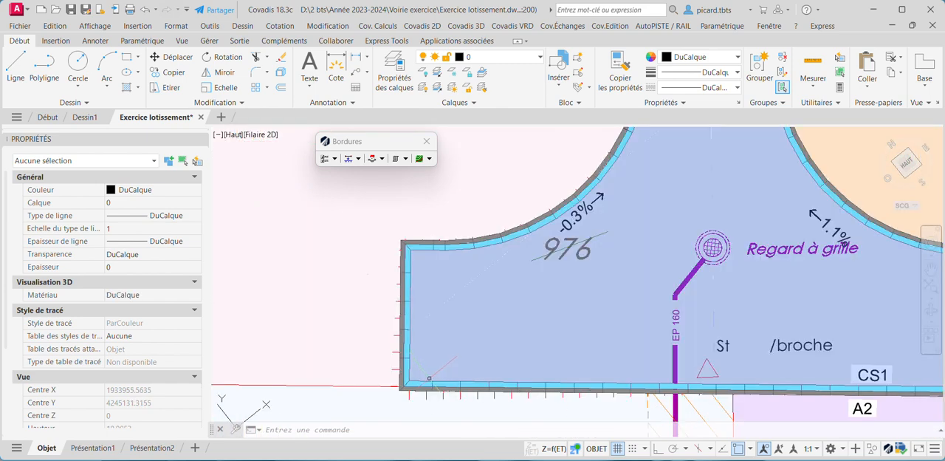
scroll(578, 264, down, 4)
middle_drag(624, 136, 598, 338)
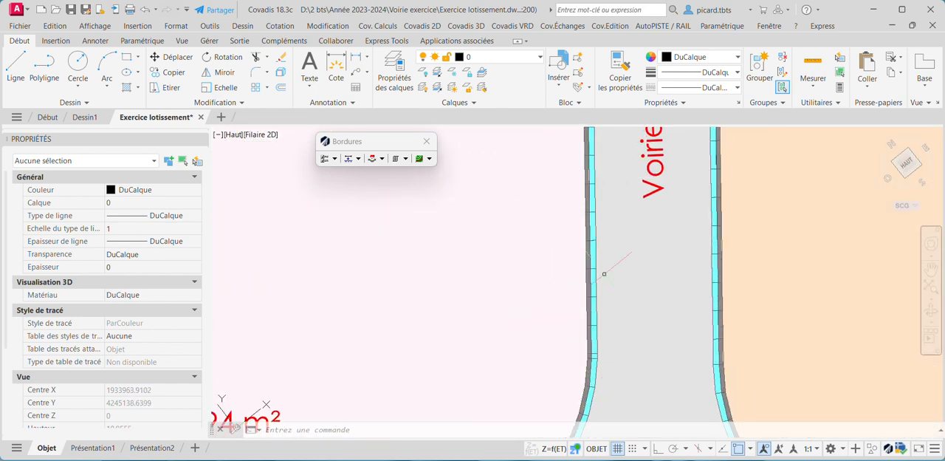
scroll(606, 266, down, 5)
scroll(595, 163, up, 5)
middle_drag(576, 136, 569, 244)
scroll(563, 214, up, 2)
scroll(561, 229, down, 7)
scroll(566, 214, up, 5)
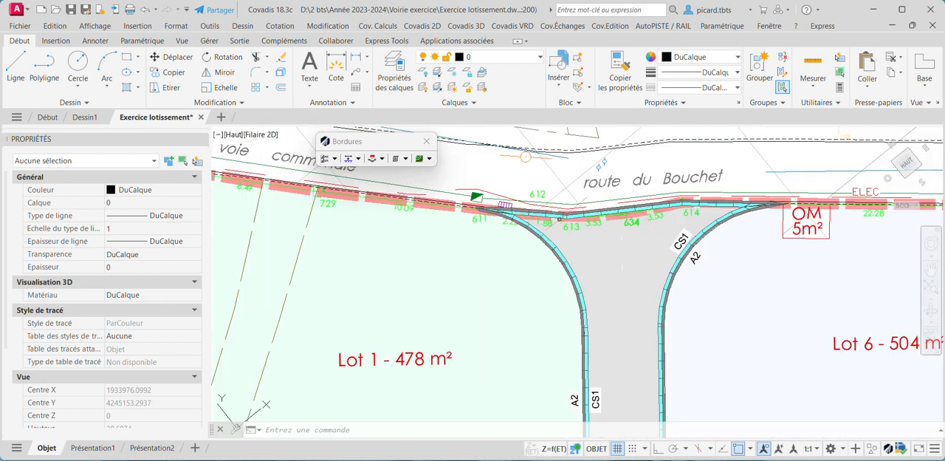
Try to cut the road kerb across the route du Bouchet entrance near point 613 with the Break command
click(566, 211)
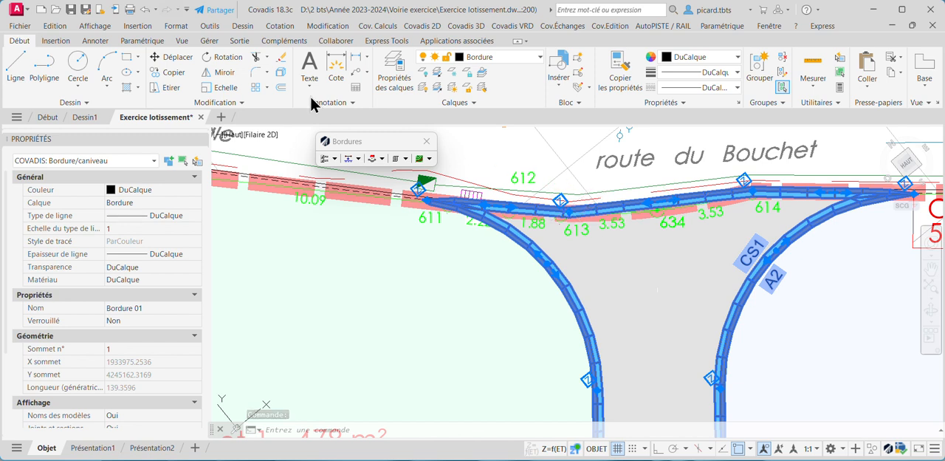
click(222, 103)
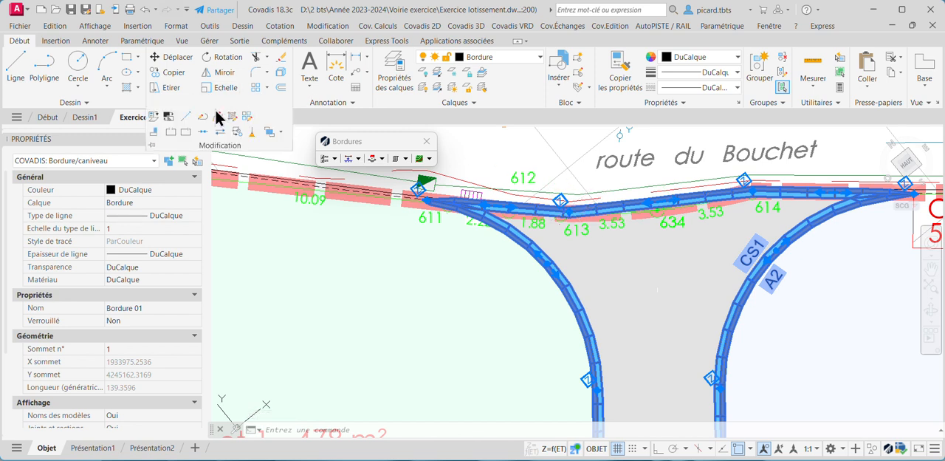
click(170, 131)
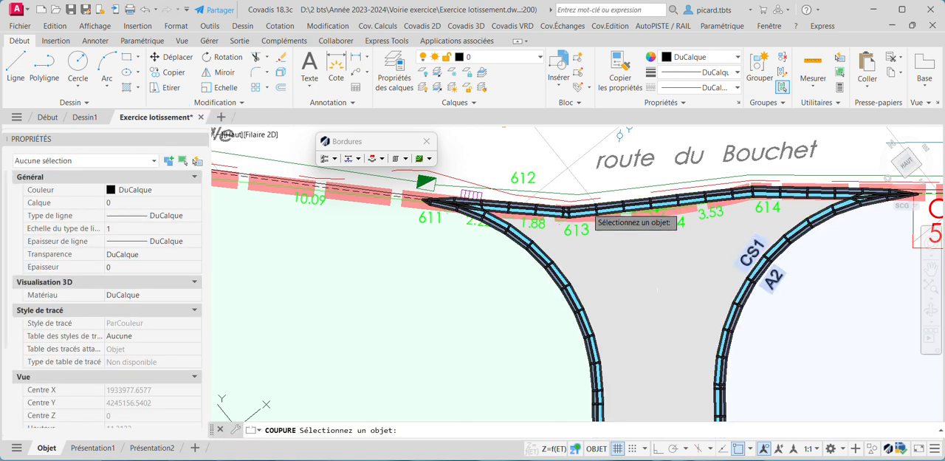
click(580, 215)
click(525, 212)
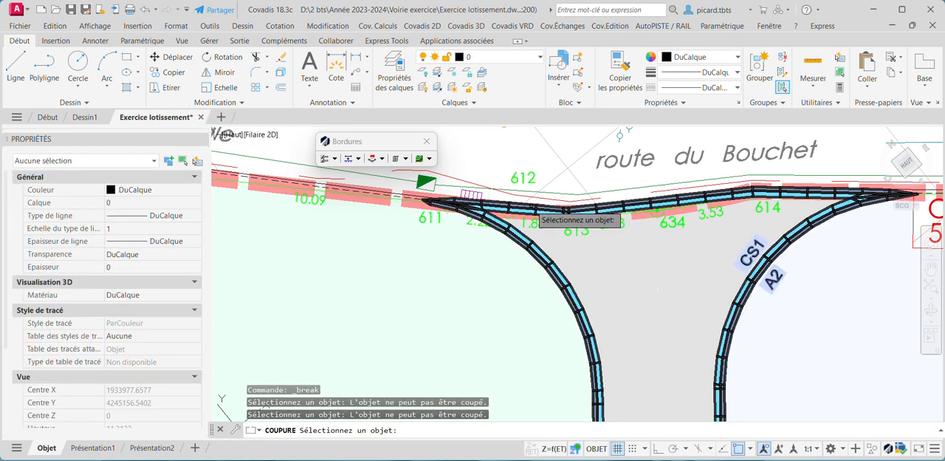
key(Escape)
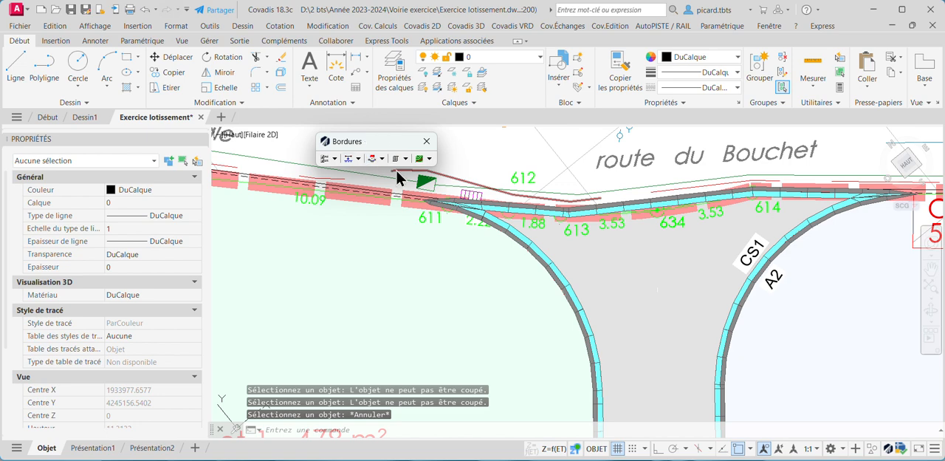
Delete the kerb's vertex near point 613 at the route du Bouchet entrance
click(422, 187)
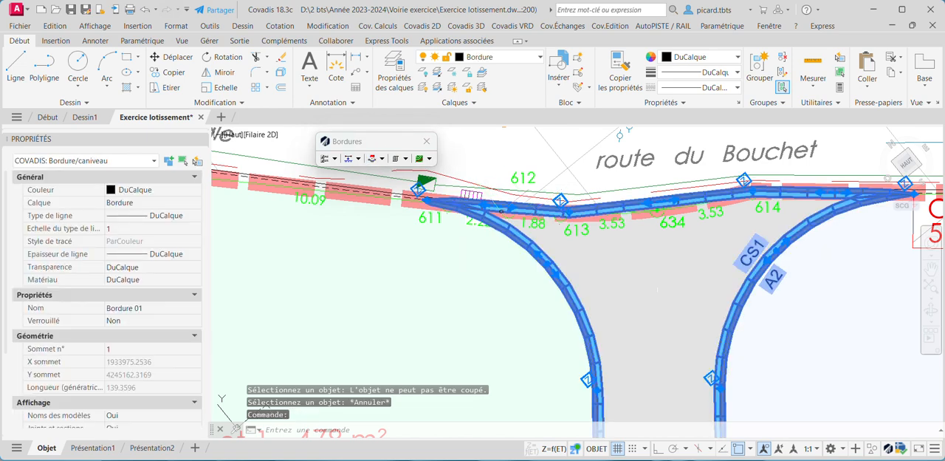
scroll(541, 210, up, 2)
mouse_move(584, 213)
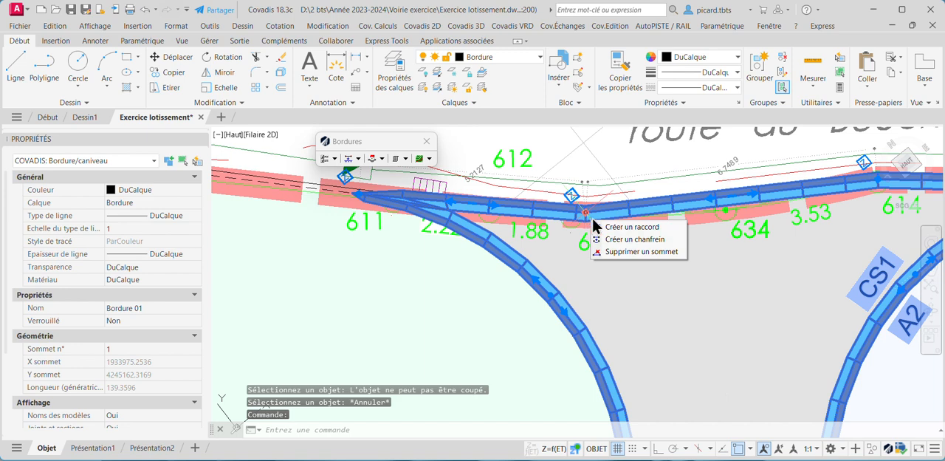
click(623, 252)
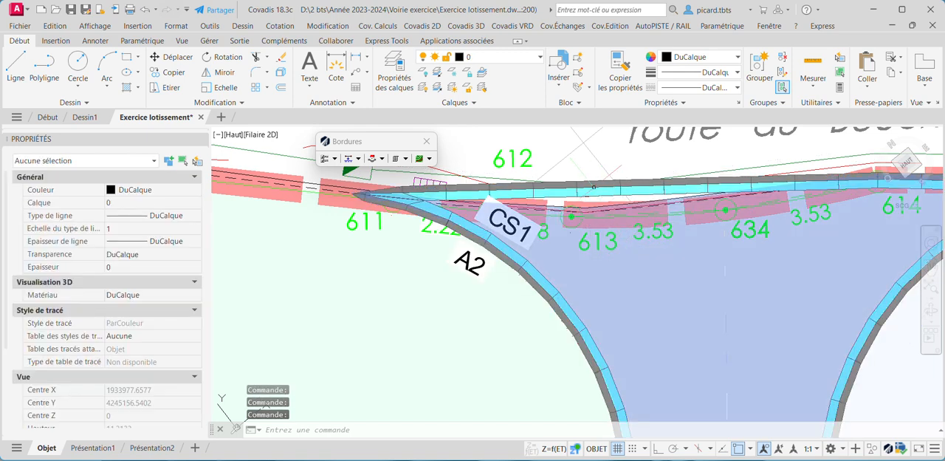
Remove the kerb's closing segment between points 611 and 614 across the entrance
scroll(593, 186, down, 2)
click(683, 202)
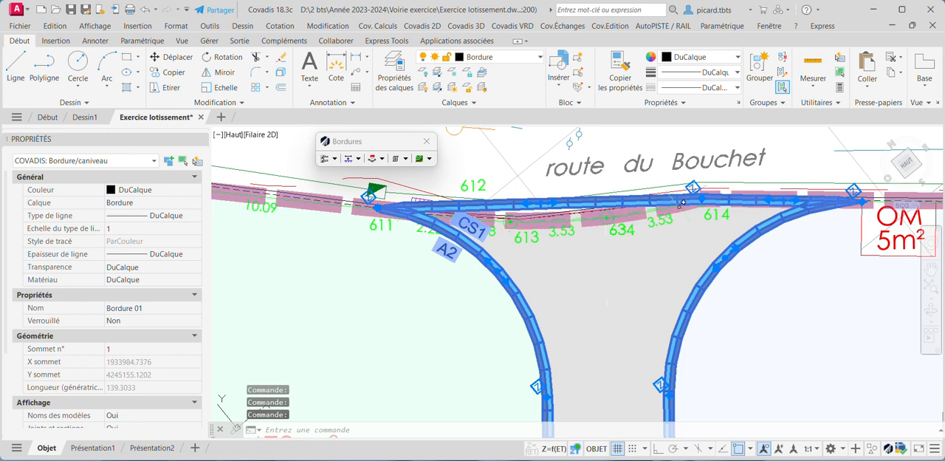
mouse_move(701, 199)
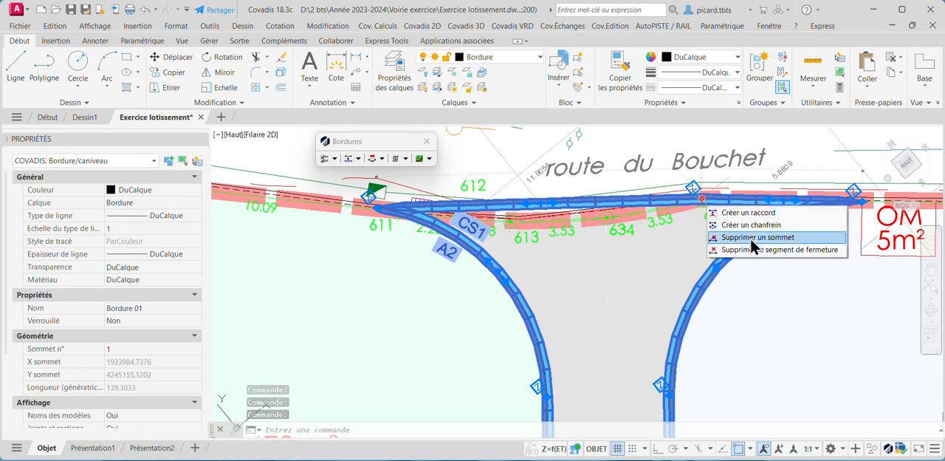
click(793, 250)
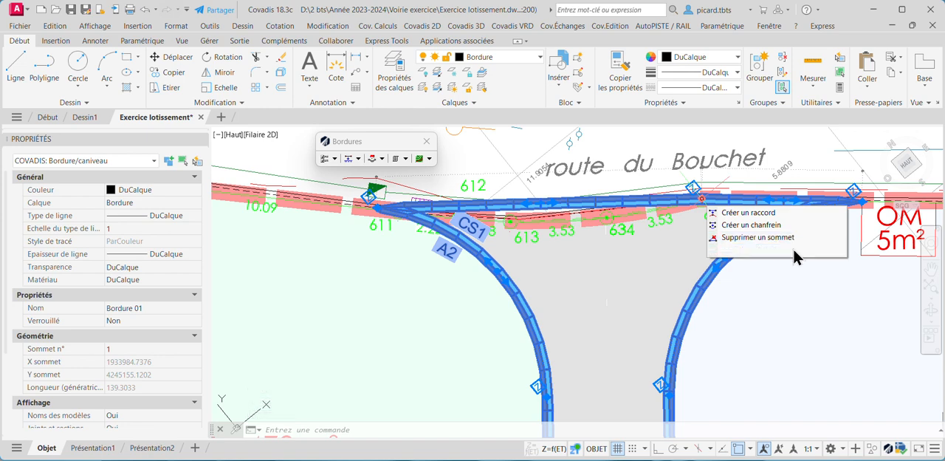
Delete the kerb's end vertex at point 614 so the kerb ends at the OM area's corner, and deselect it
click(720, 200)
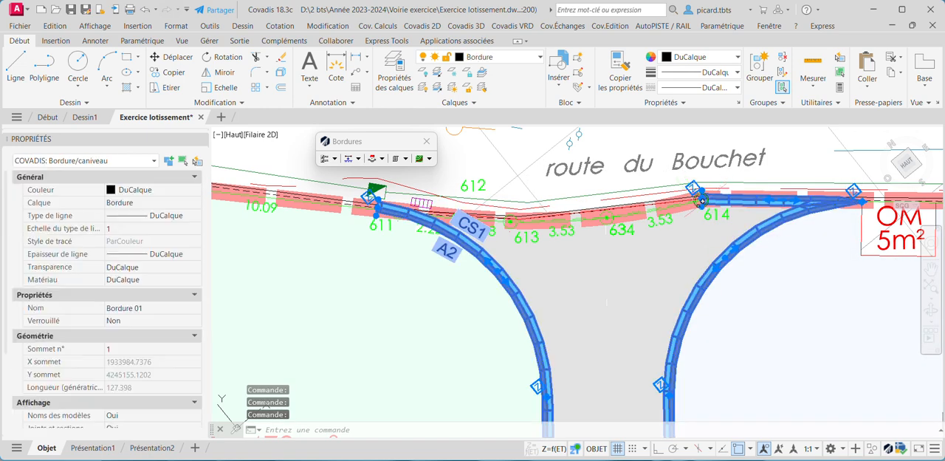
mouse_move(701, 200)
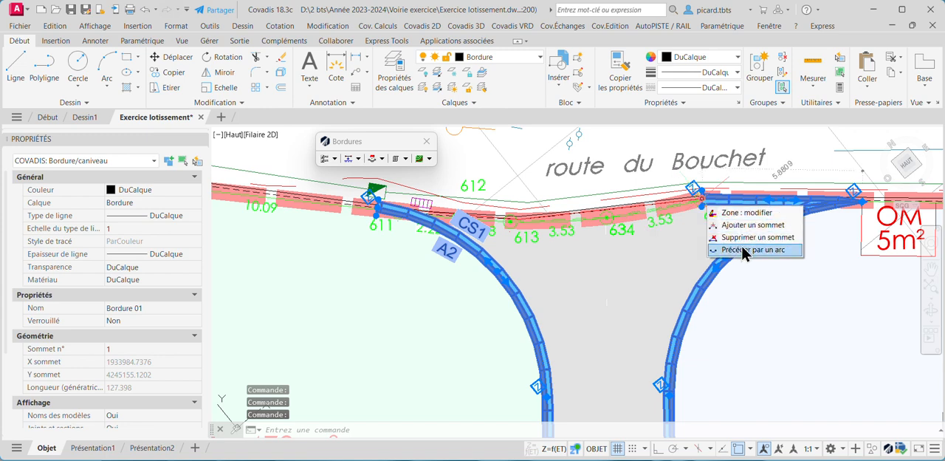
key(Escape)
key(Escape)
scroll(677, 193, down, 3)
scroll(594, 201, up, 3)
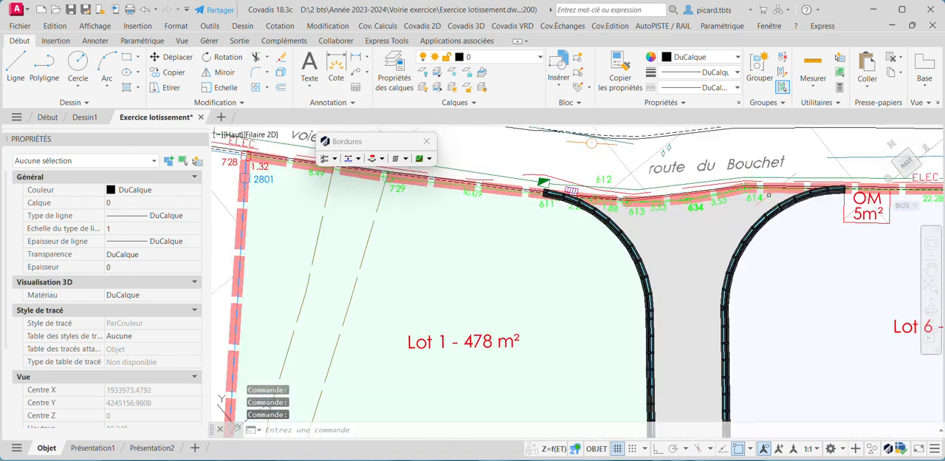
Start drawing a kerb in 2D and choose P2 as its left-hand model
scroll(734, 258, down, 2)
middle_drag(732, 259, 593, 244)
scroll(658, 212, up, 2)
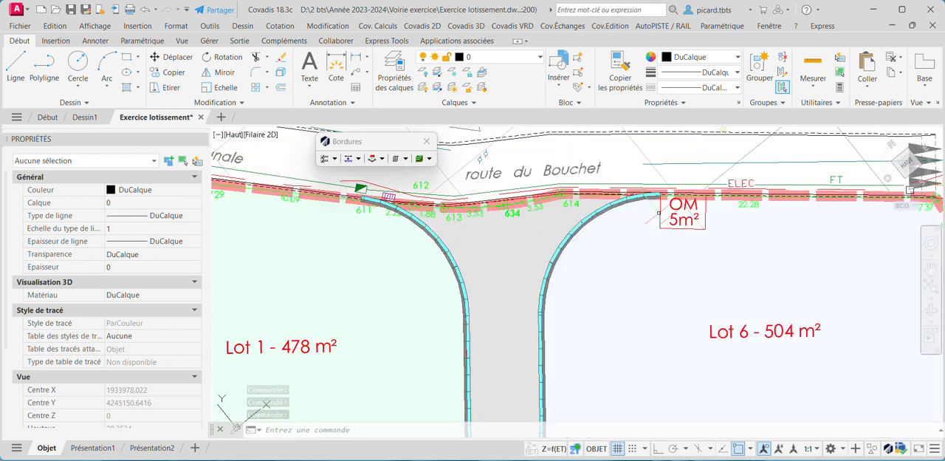
middle_drag(659, 213, 680, 209)
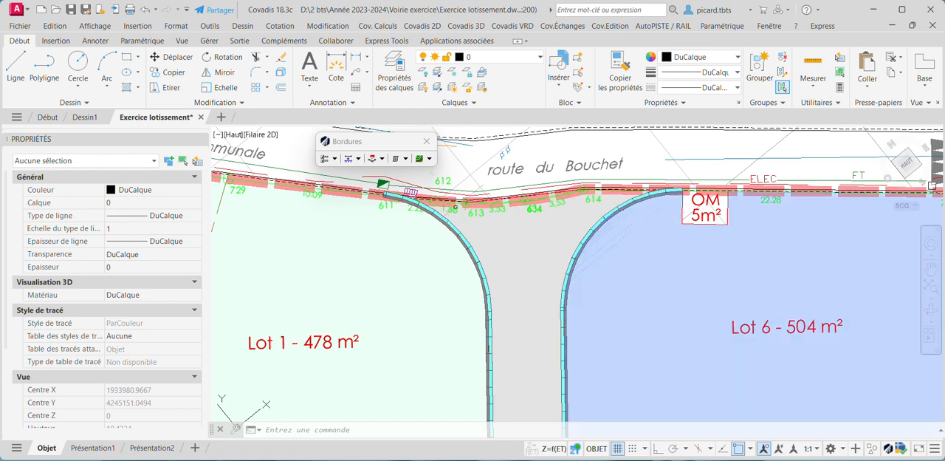
click(357, 158)
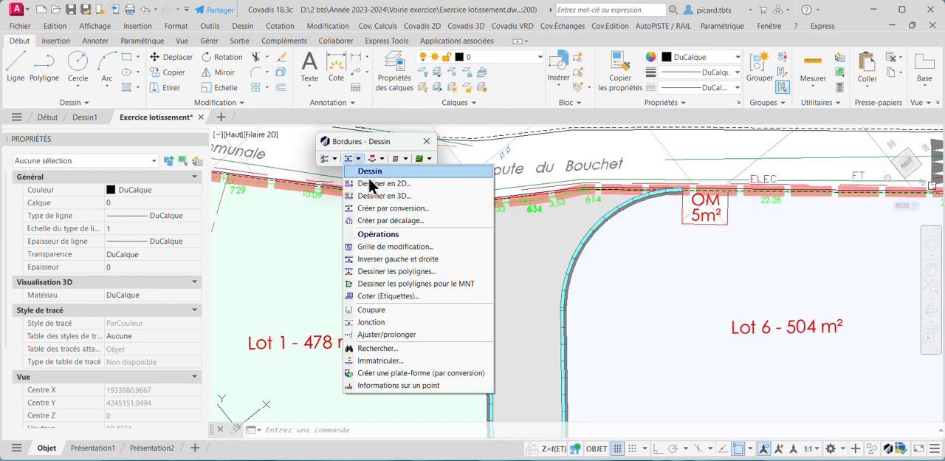
click(372, 184)
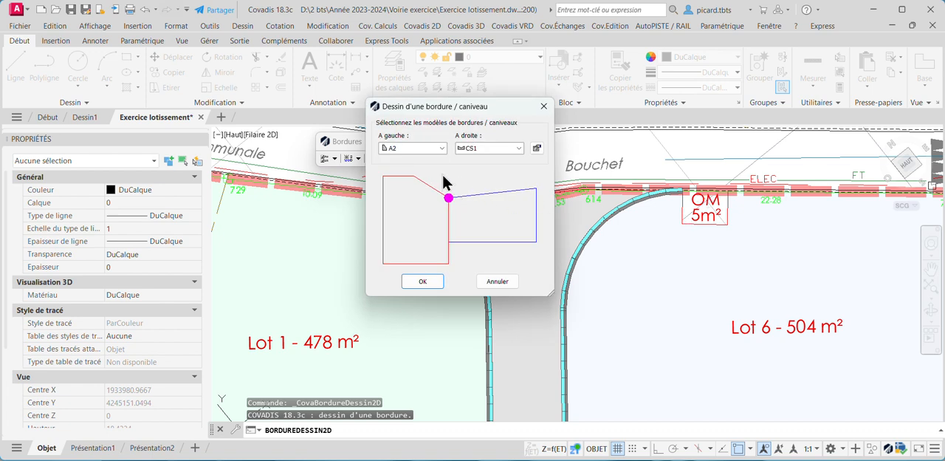
click(442, 149)
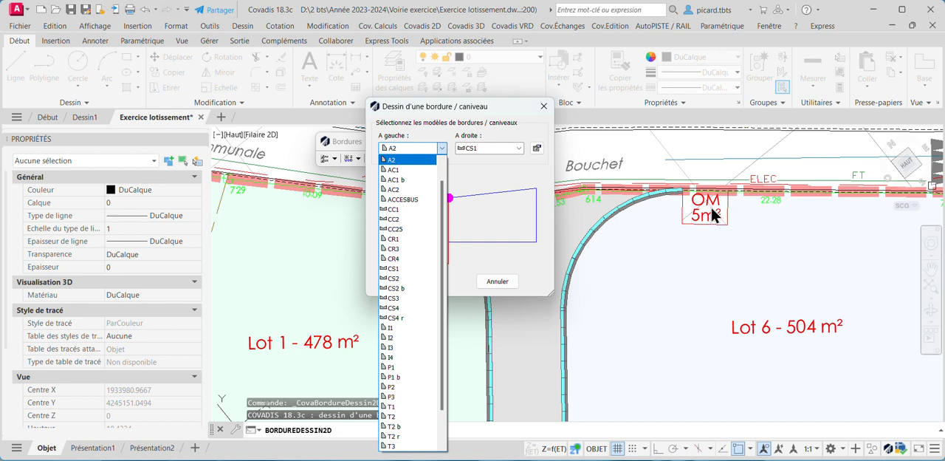
scroll(410, 339, down, 2)
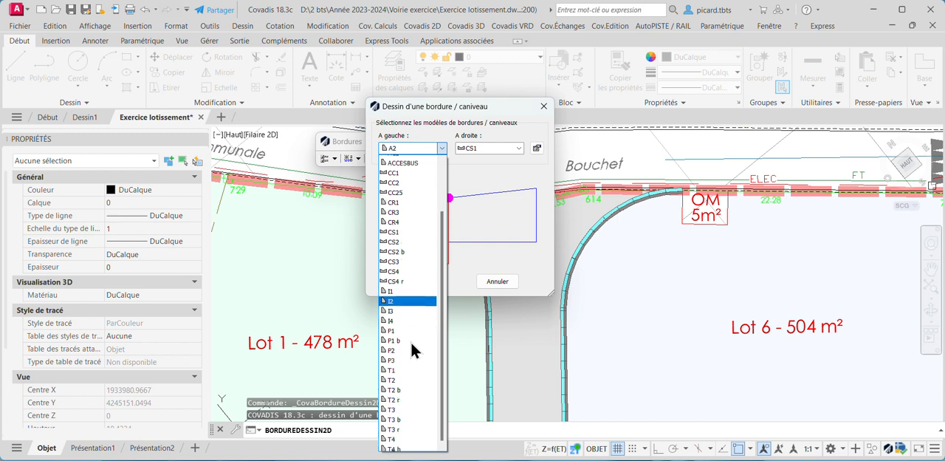
scroll(418, 398, up, 2)
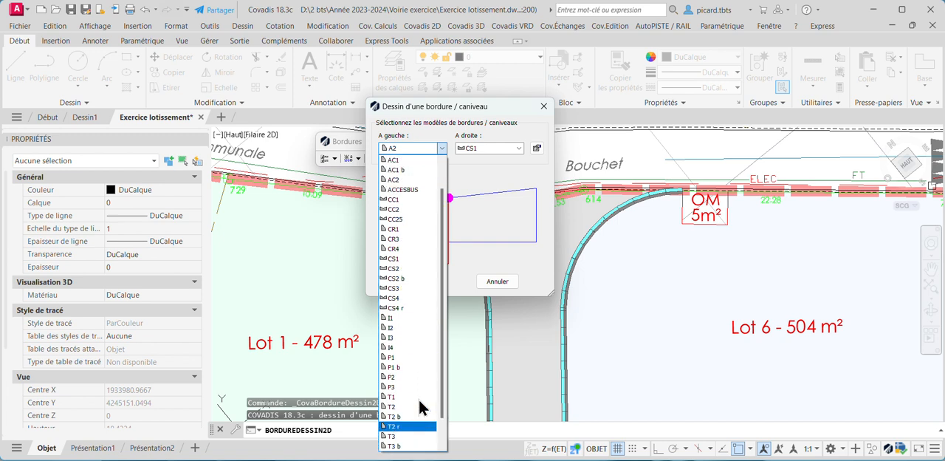
click(409, 382)
Set the right-hand model to <AUCUN> and accept the kerb models
click(505, 149)
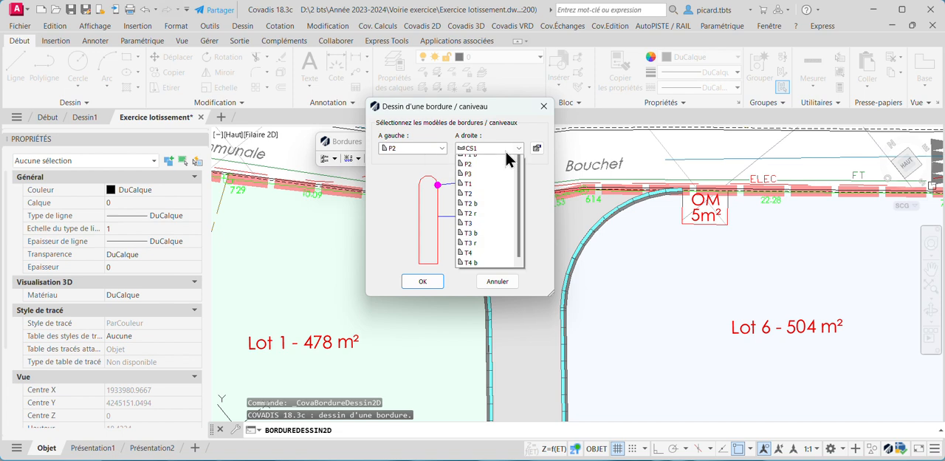
scroll(498, 181, up, 1)
scroll(491, 181, up, 1)
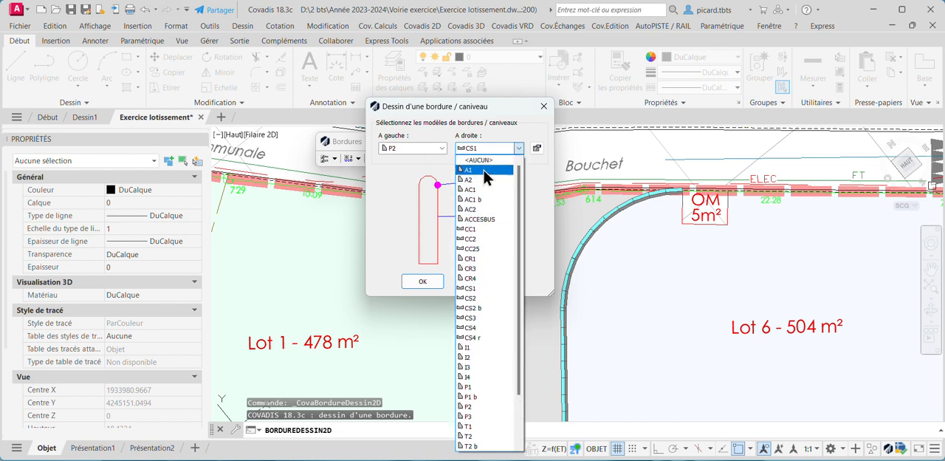
click(484, 161)
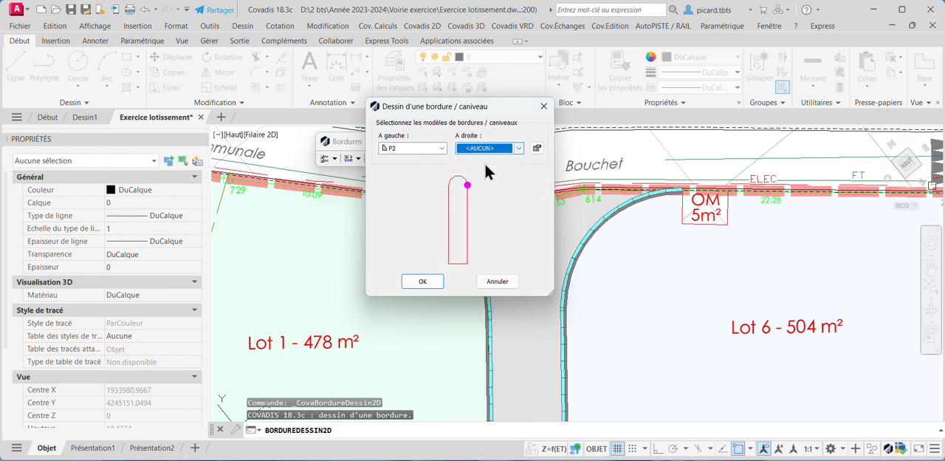
click(423, 281)
Draw the P2 kerb along three sides of the OM 5m² area, from the road kerb's end to the opposite roadside corner
scroll(683, 230, up, 5)
click(683, 230)
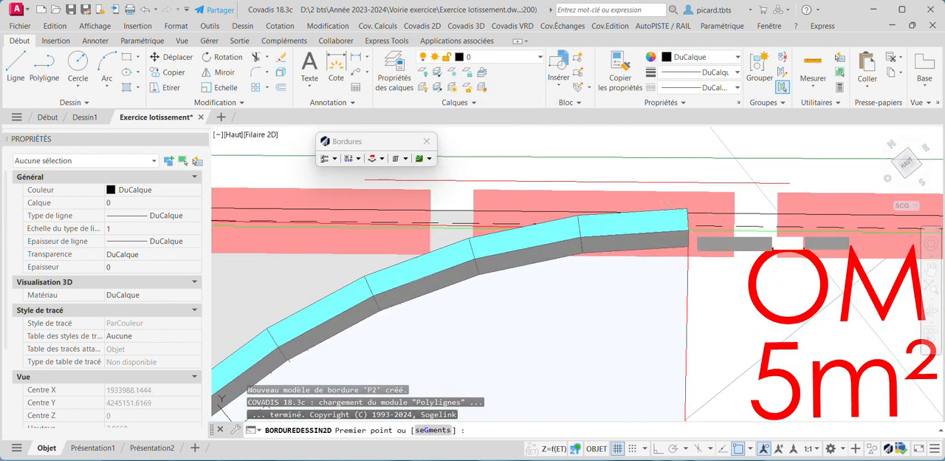
middle_drag(703, 298, 658, 155)
click(639, 300)
scroll(639, 300, down, 4)
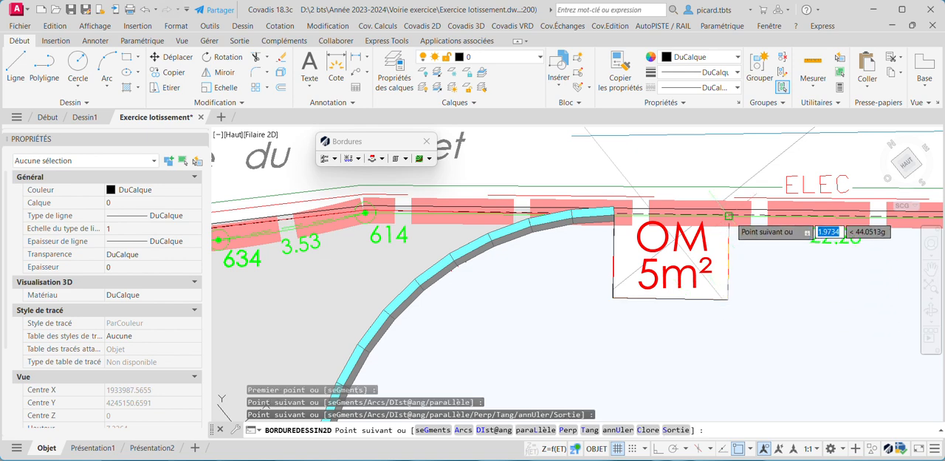
click(729, 217)
key(Return)
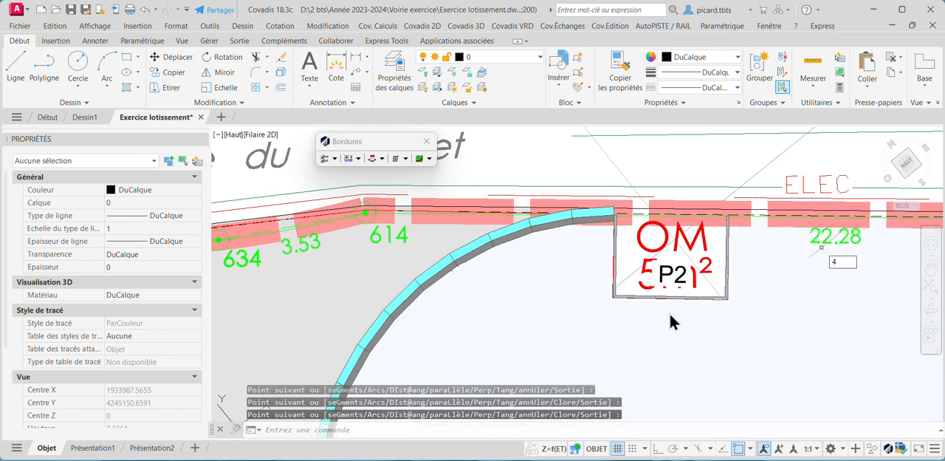
Swap the left and right sides of the P2 kerb around the OM area
scroll(638, 304, up, 5)
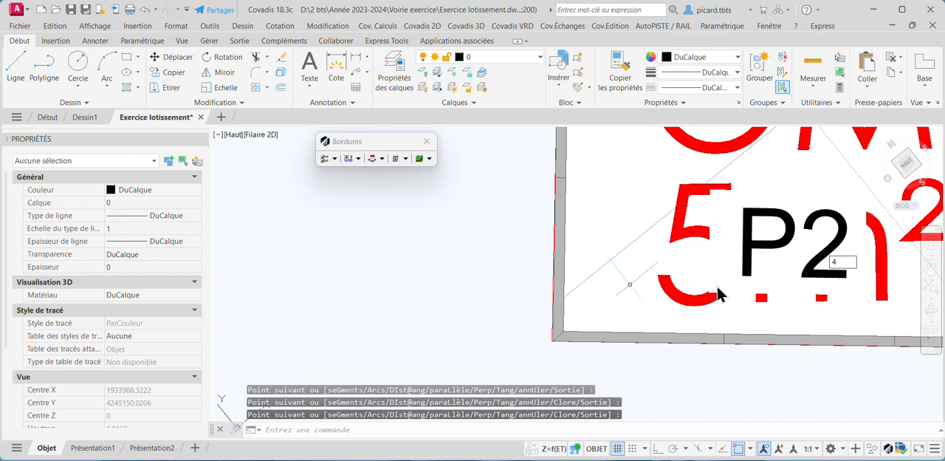
key(Return)
scroll(584, 240, down, 2)
middle_drag(585, 236, 576, 328)
scroll(559, 201, up, 2)
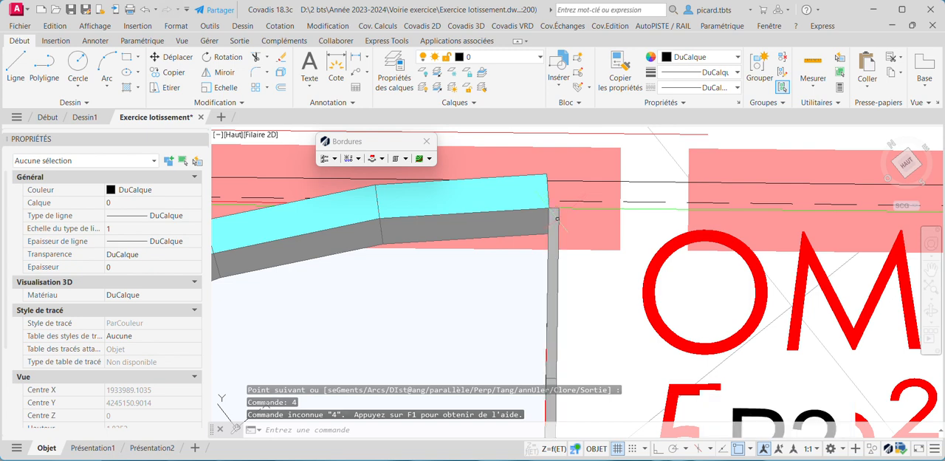
click(359, 159)
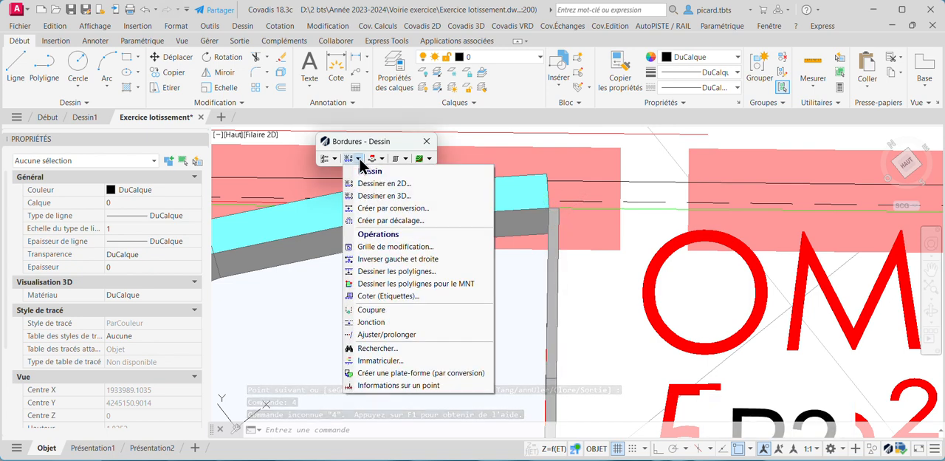
click(400, 259)
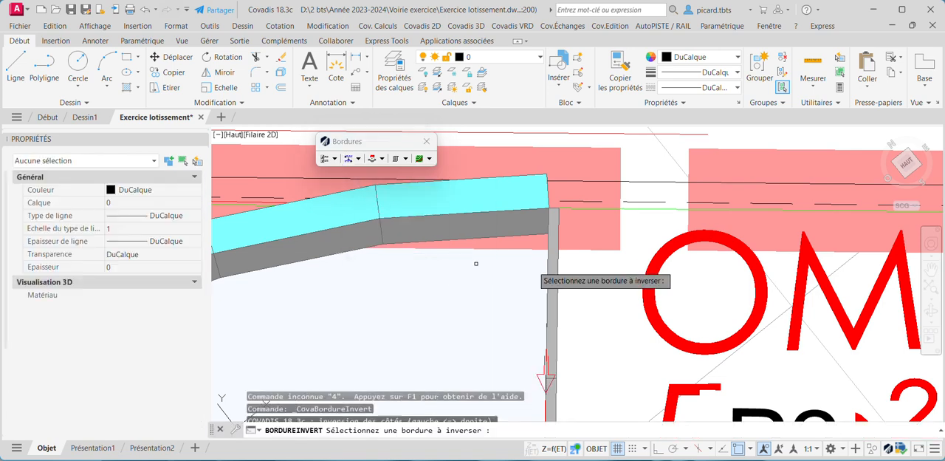
click(554, 258)
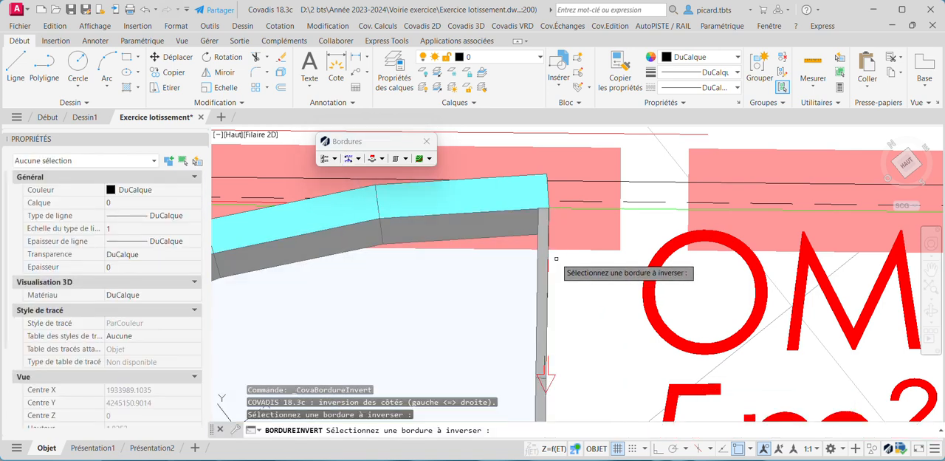
scroll(524, 229, down, 3)
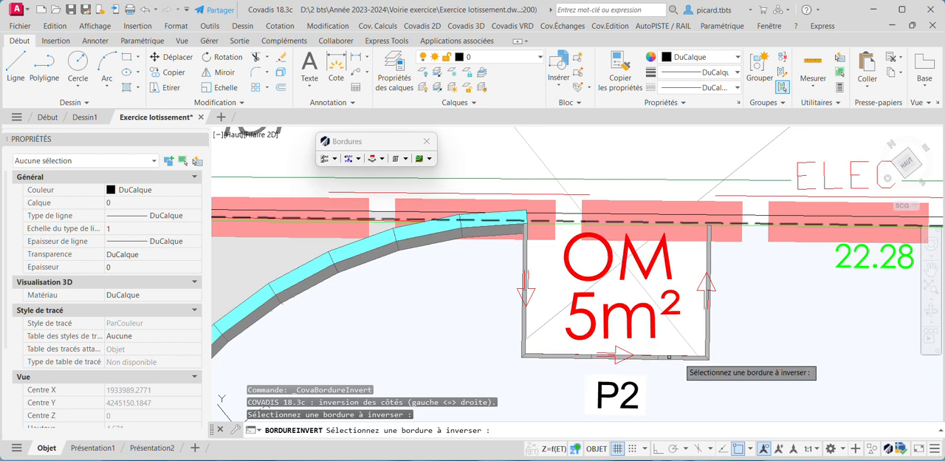
key(Escape)
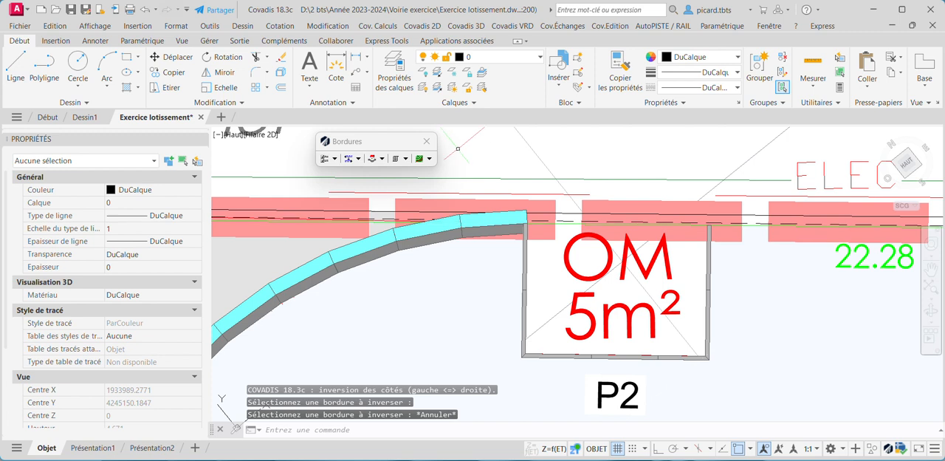
Start adding a dropped kerb to the road kerb and place its centre point on the Lot 1 side
click(382, 159)
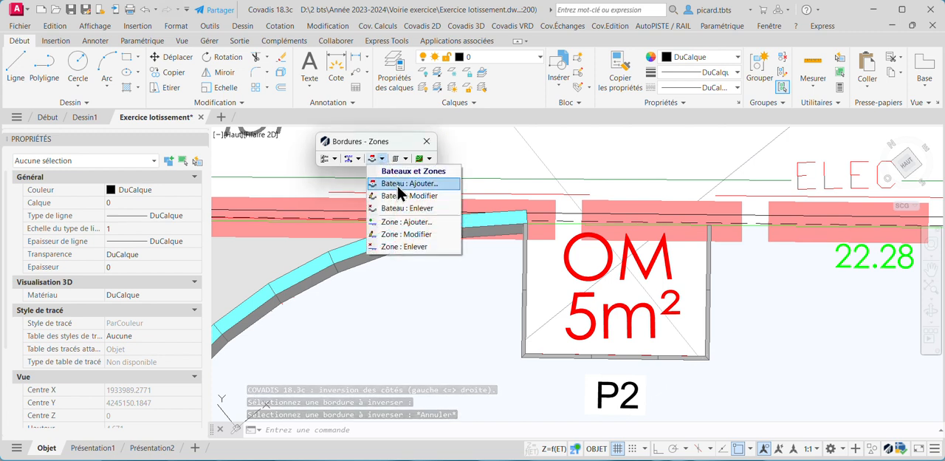
click(397, 183)
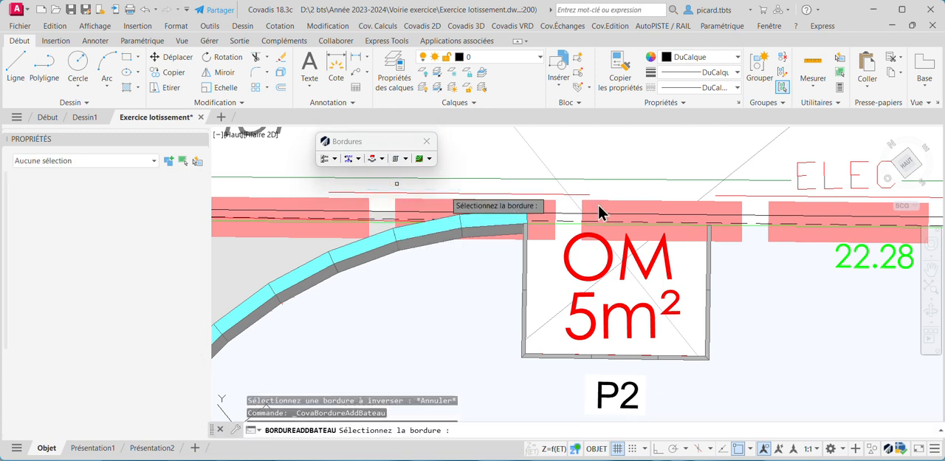
scroll(587, 206, down, 6)
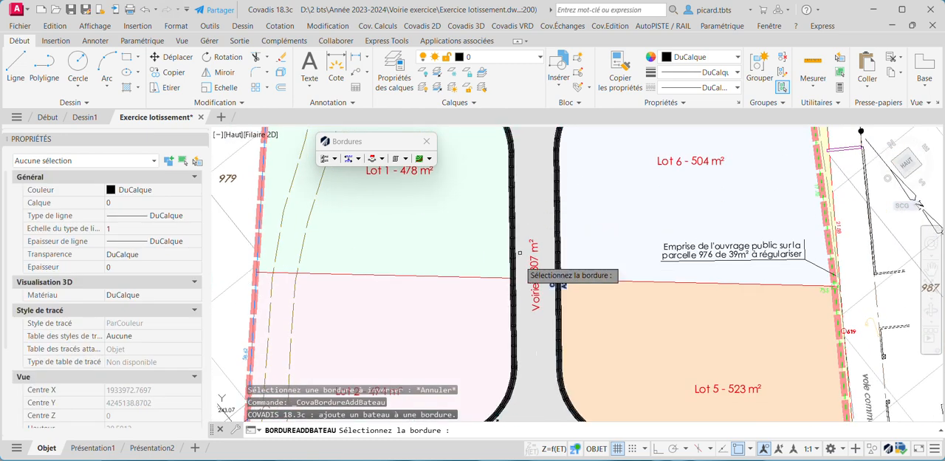
scroll(522, 303, down, 2)
scroll(517, 214, up, 4)
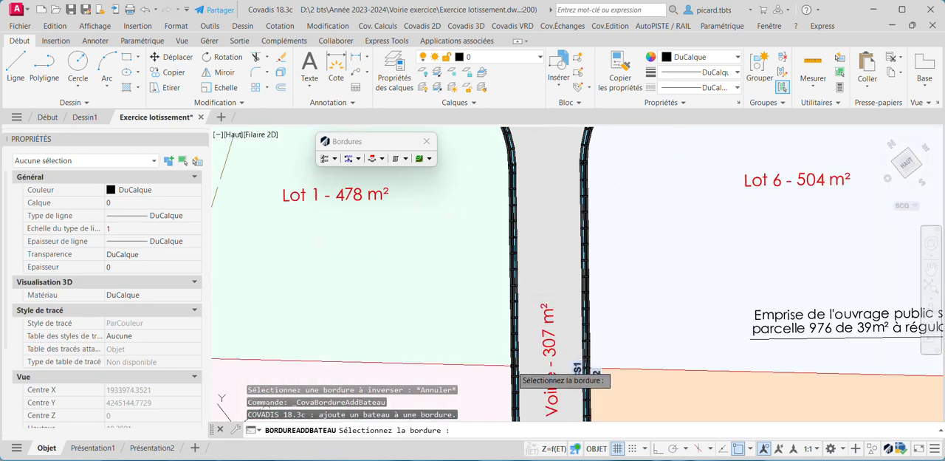
scroll(514, 288, down, 2)
scroll(515, 283, up, 5)
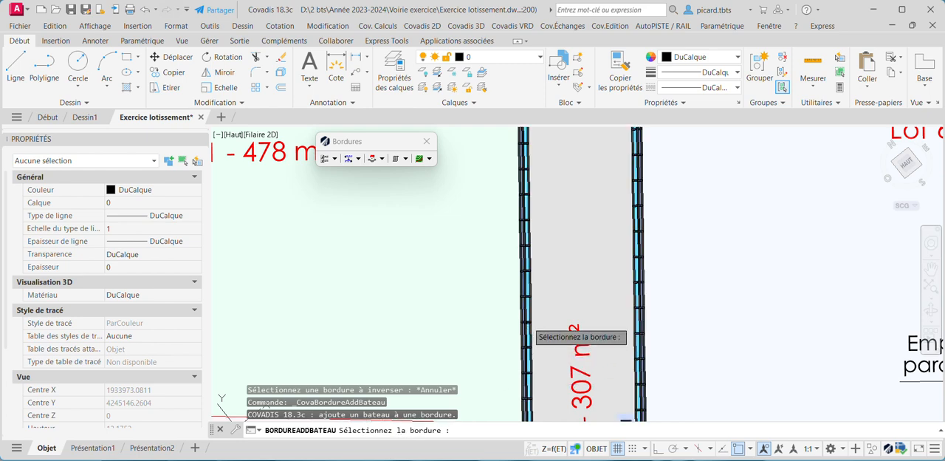
click(525, 322)
scroll(525, 323, down, 4)
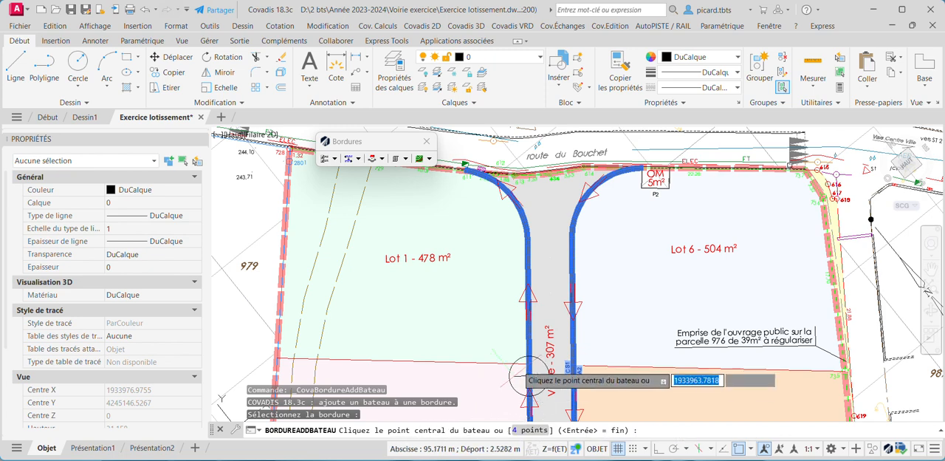
scroll(520, 332, up, 2)
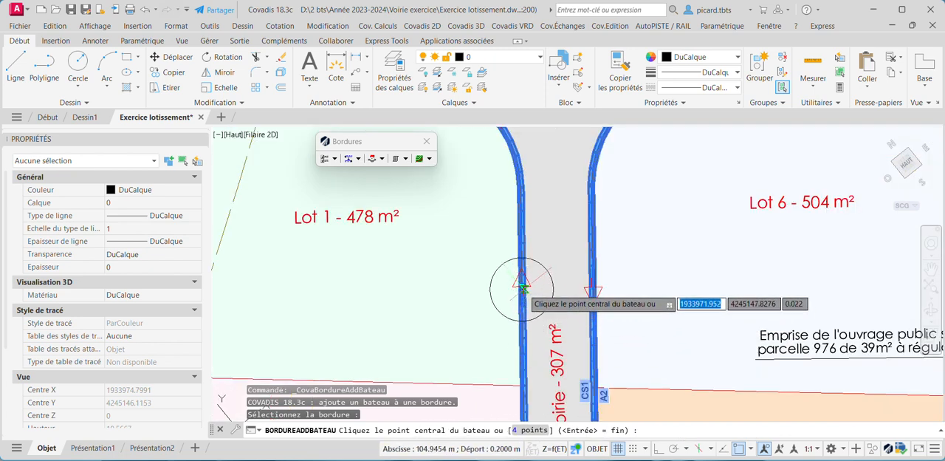
click(522, 304)
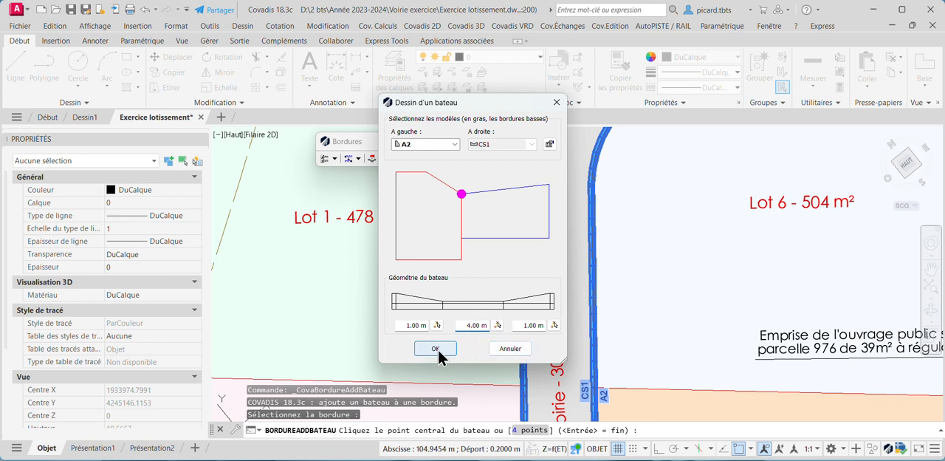
Set both end lengths of the dropped kerb to 1.50 m, accept the A2/CS1 models and decline to stop
click(411, 325)
click(530, 325)
click(447, 350)
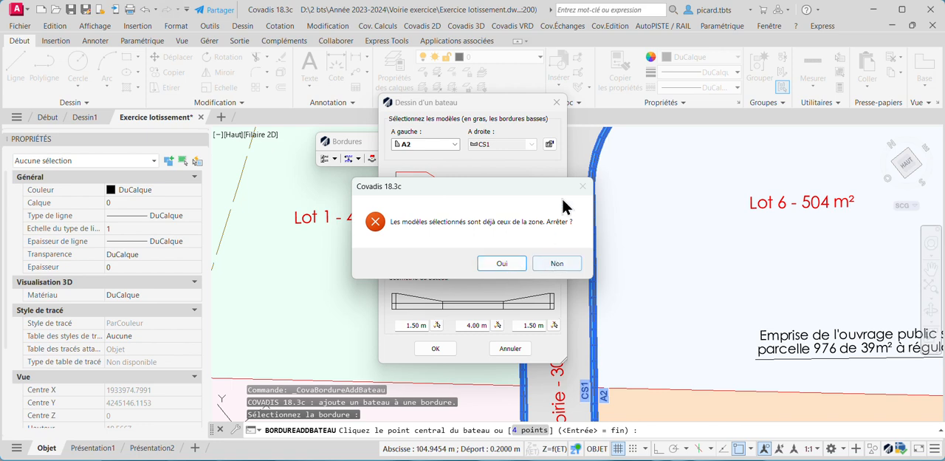
click(551, 265)
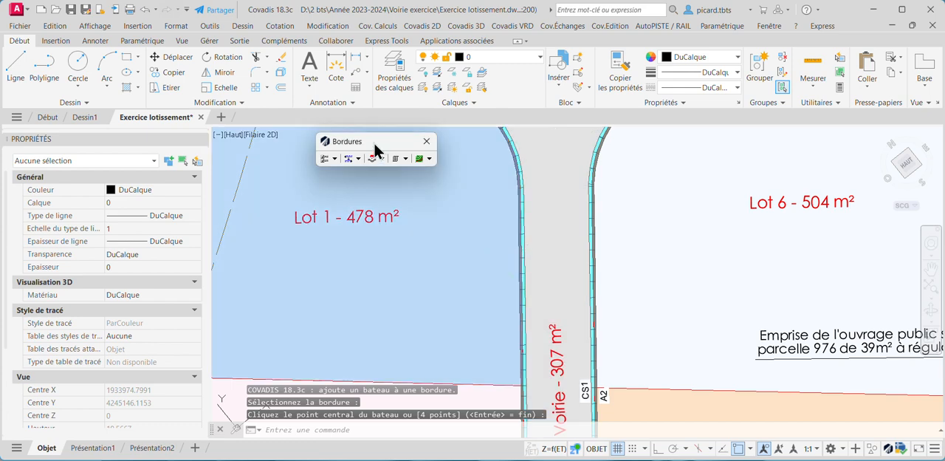
Add a dropped kerb to the road kerb beside Lot 1, with T2 b as its left-hand model
click(378, 159)
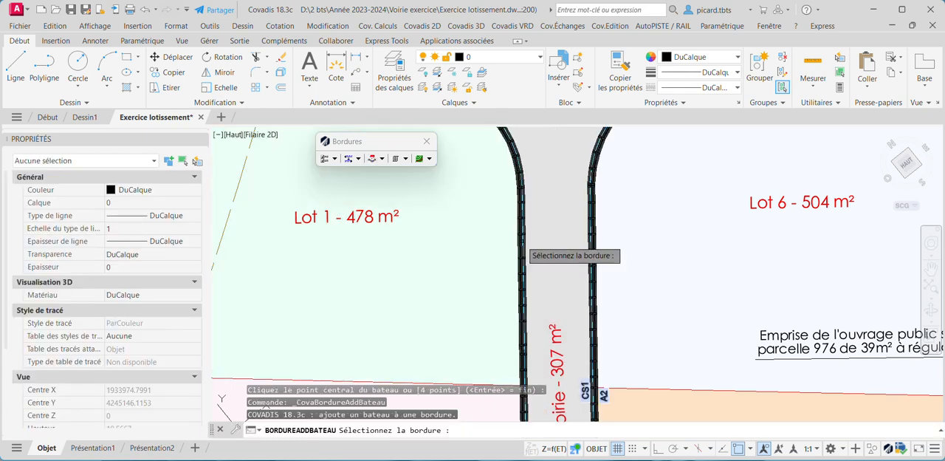
click(522, 241)
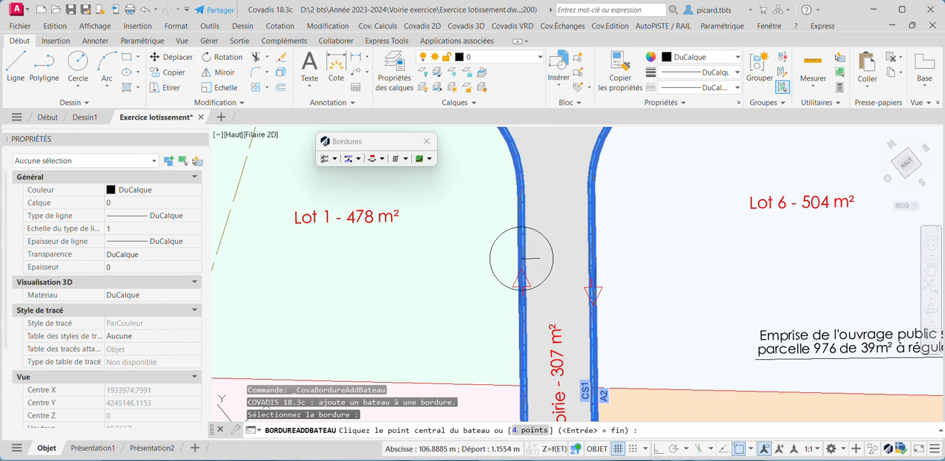
click(521, 259)
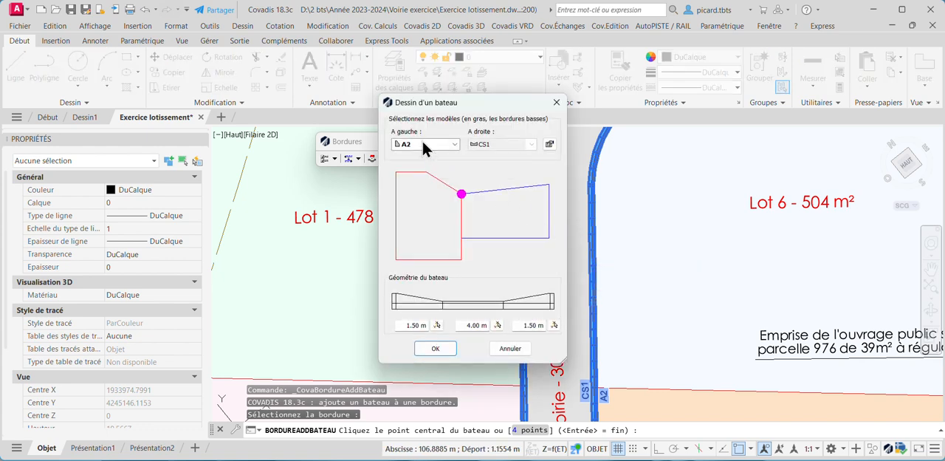
click(450, 144)
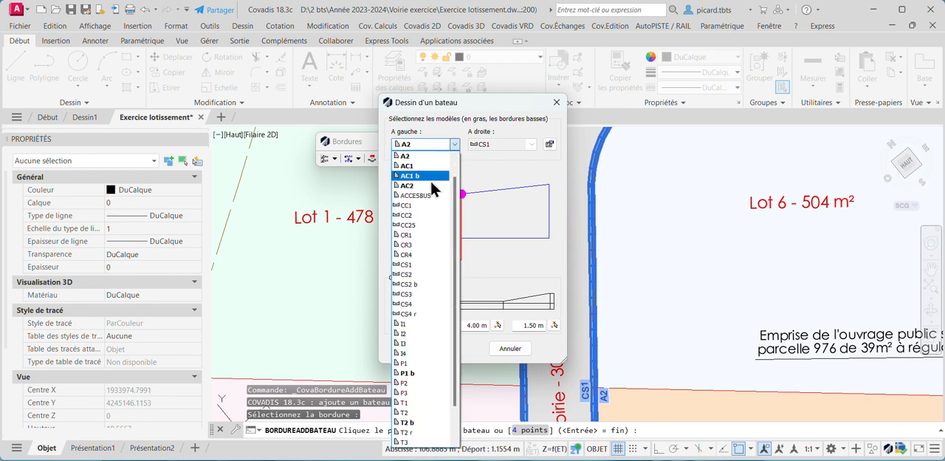
scroll(427, 190, up, 1)
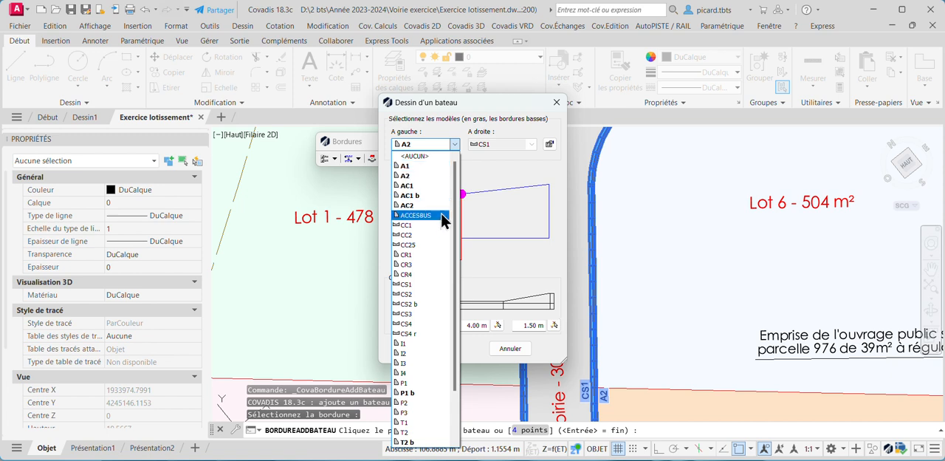
scroll(425, 360, down, 1)
scroll(425, 361, down, 2)
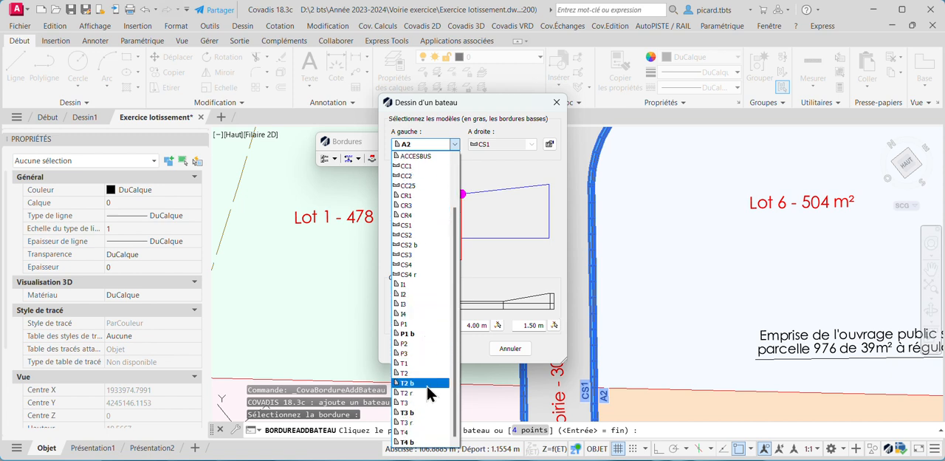
click(425, 382)
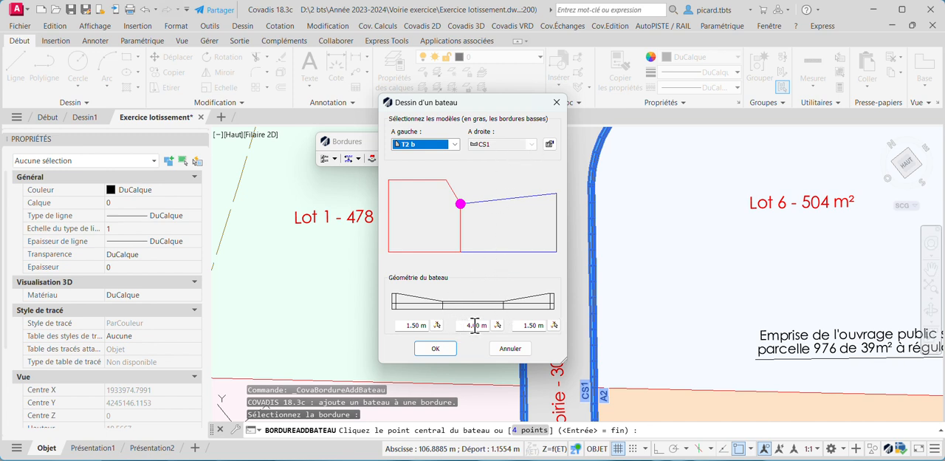
click(438, 349)
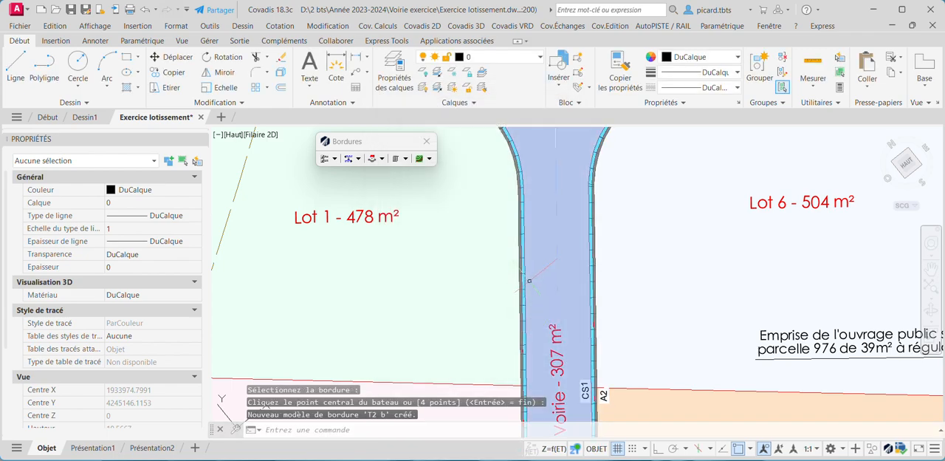
Try to add a dropped kerb to the road kerb beside Lot 6 using the A2/CS1 models
scroll(528, 281, down, 3)
scroll(466, 281, up, 3)
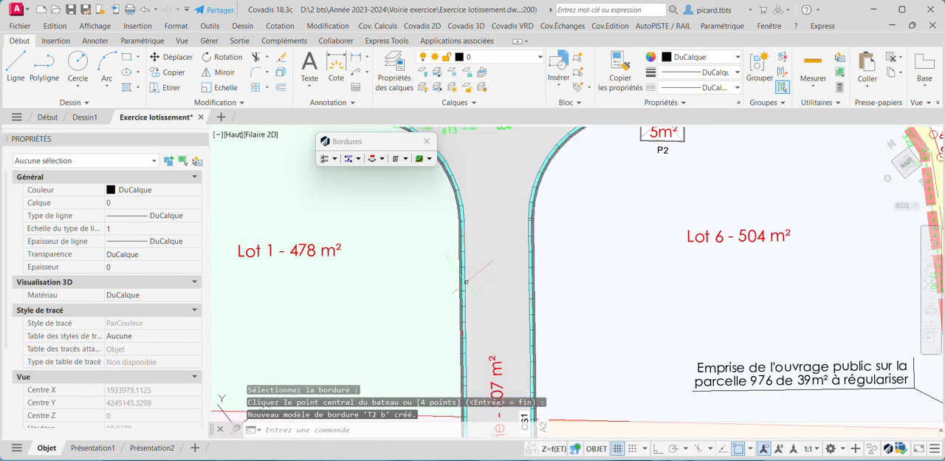
scroll(466, 281, down, 5)
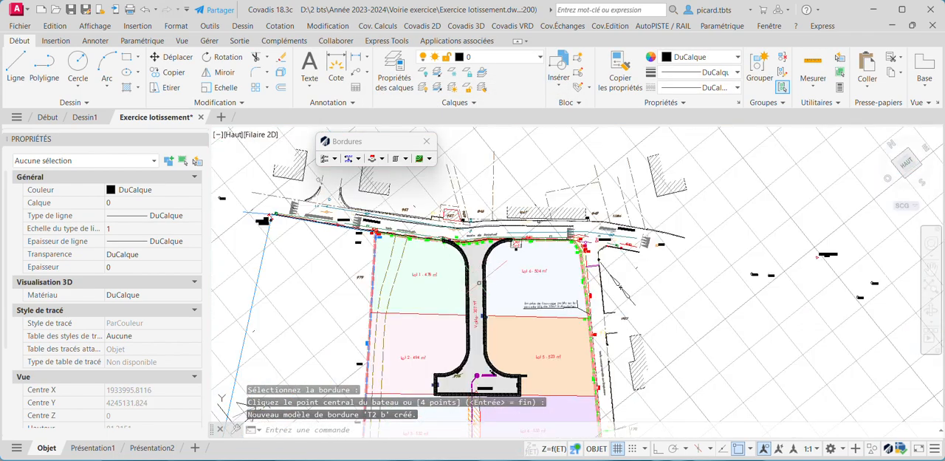
click(380, 159)
click(396, 186)
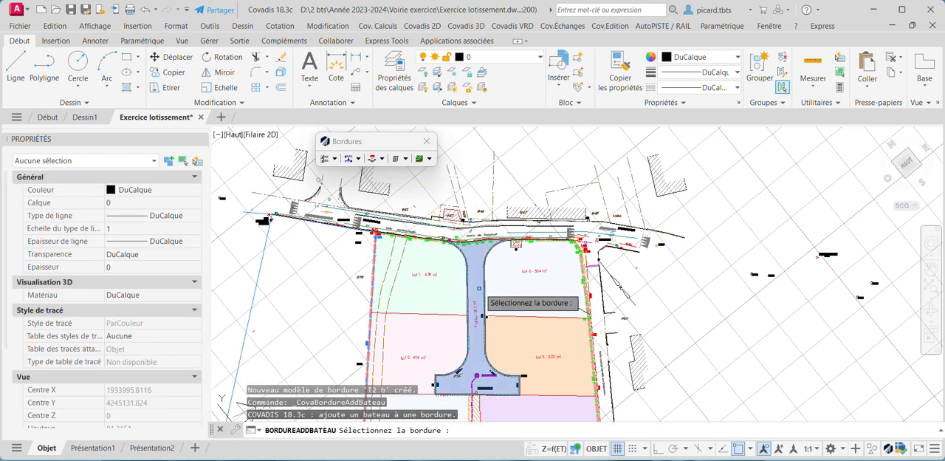
scroll(479, 288, up, 3)
click(481, 284)
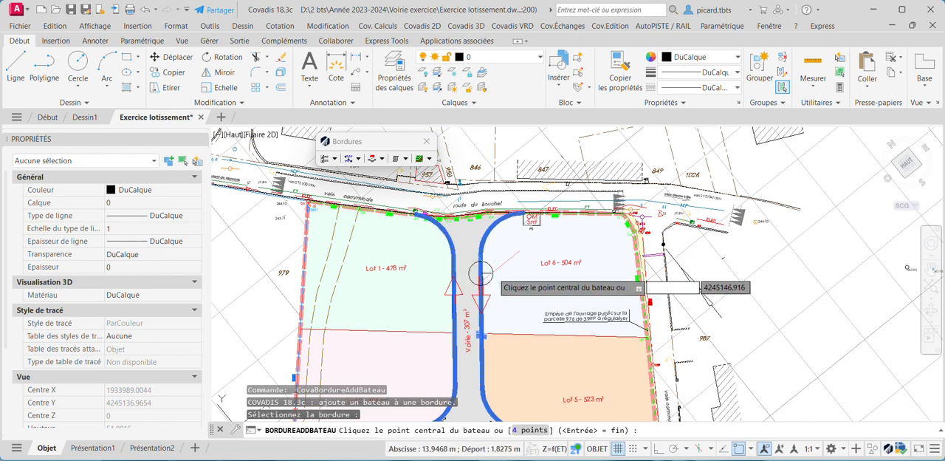
click(480, 279)
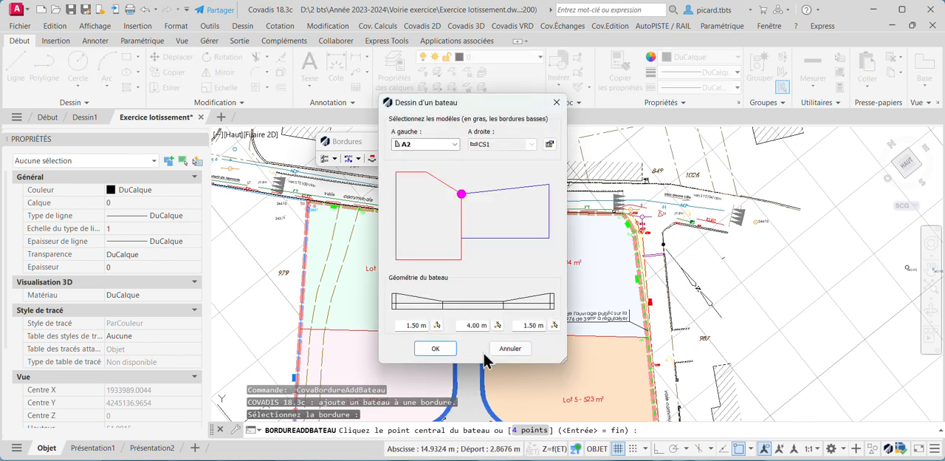
click(437, 348)
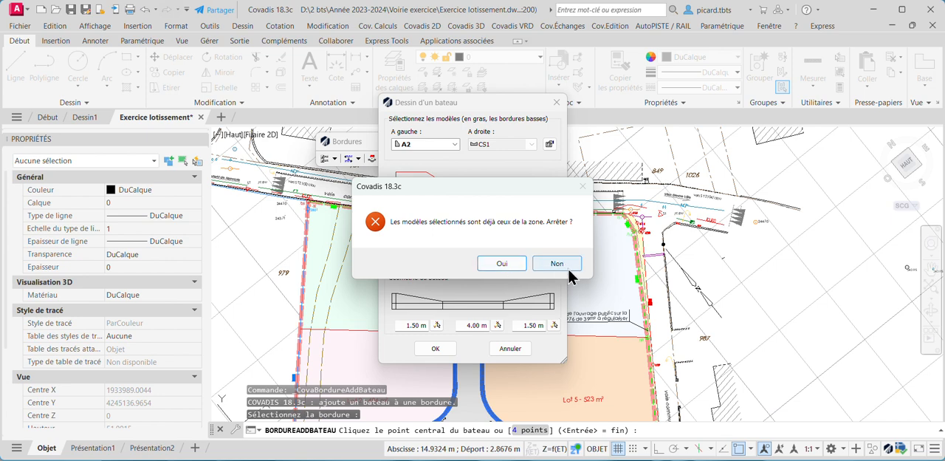
click(557, 263)
Add a dropped kerb with T2 b as its left-hand model to the road kerb beside Lot 6
key(Return)
key(Return)
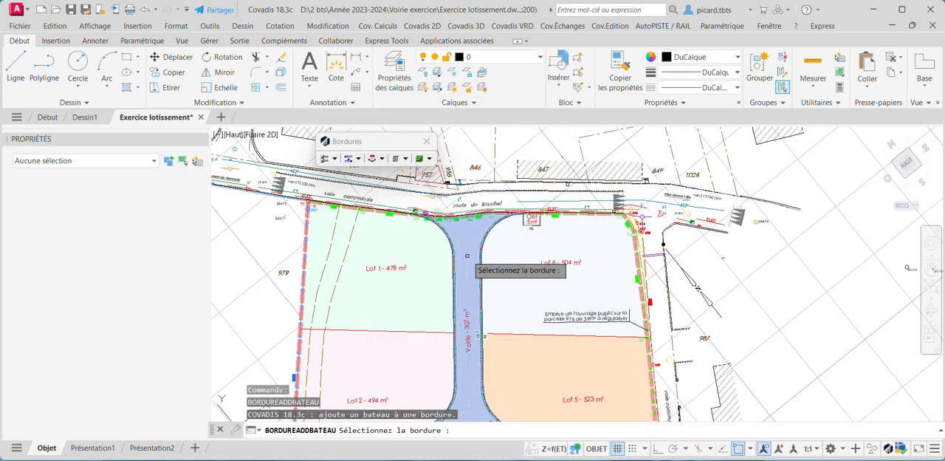
click(481, 255)
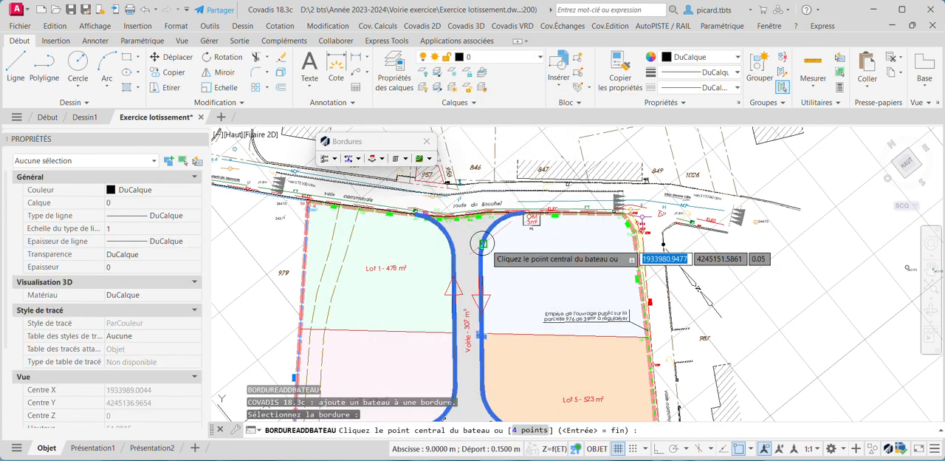
click(522, 255)
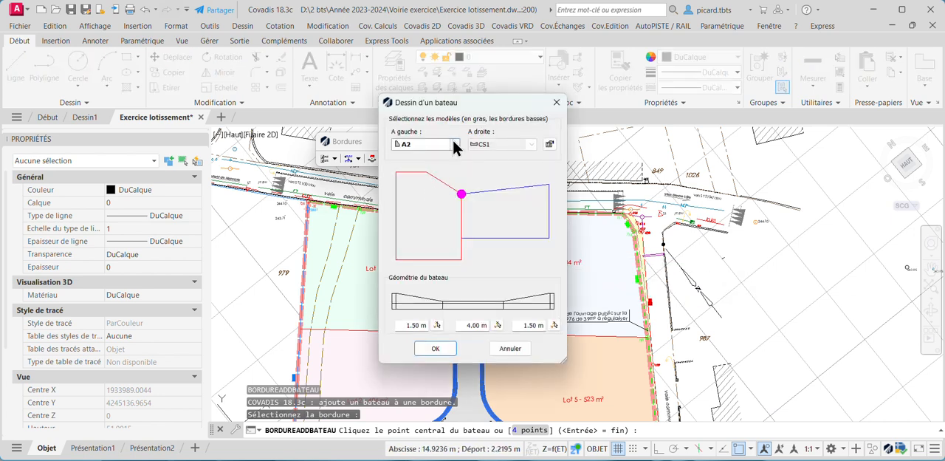
click(454, 145)
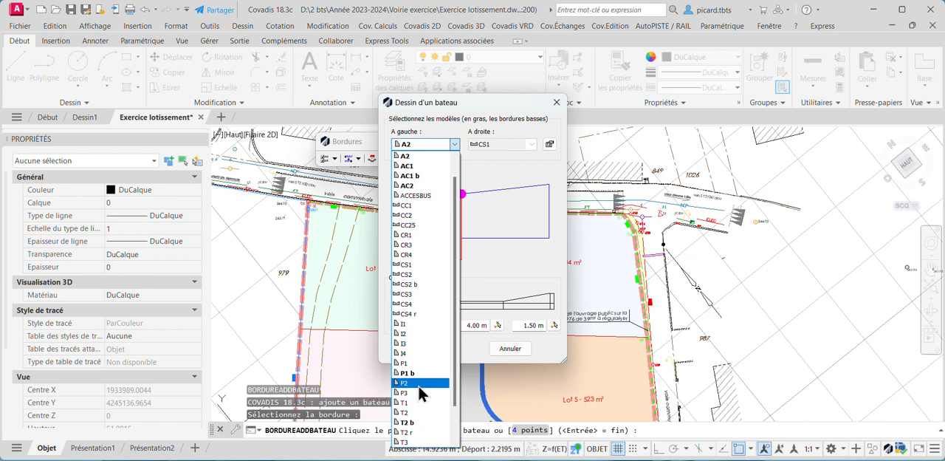
click(420, 423)
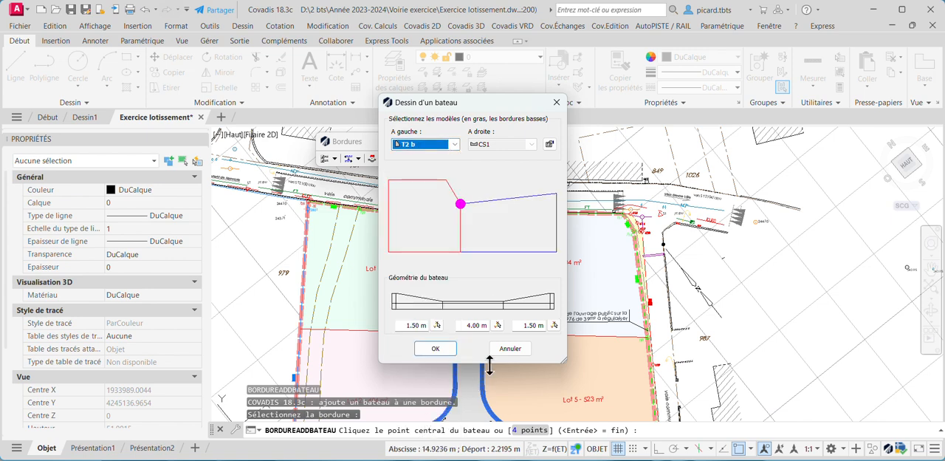
click(435, 349)
Examine the dropped kerbs along both sides of the subdivision road, beside Lots 1 and 6
scroll(483, 295, up, 6)
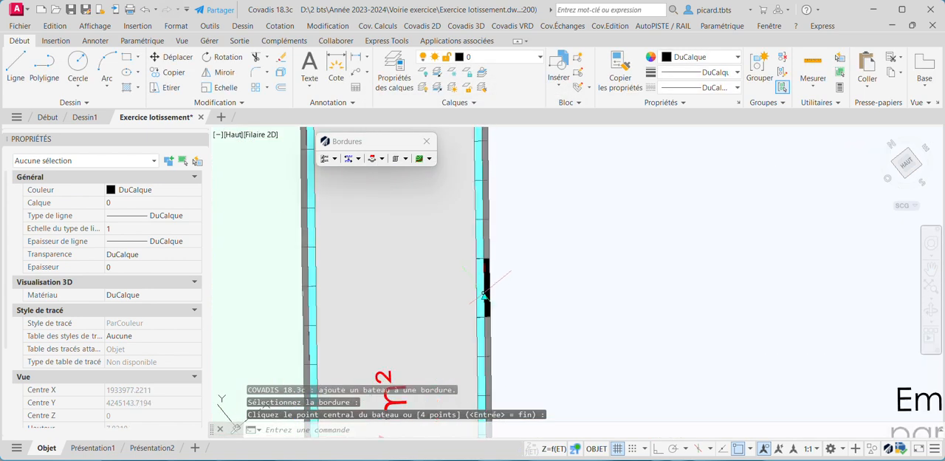
scroll(488, 288, up, 5)
scroll(503, 211, down, 7)
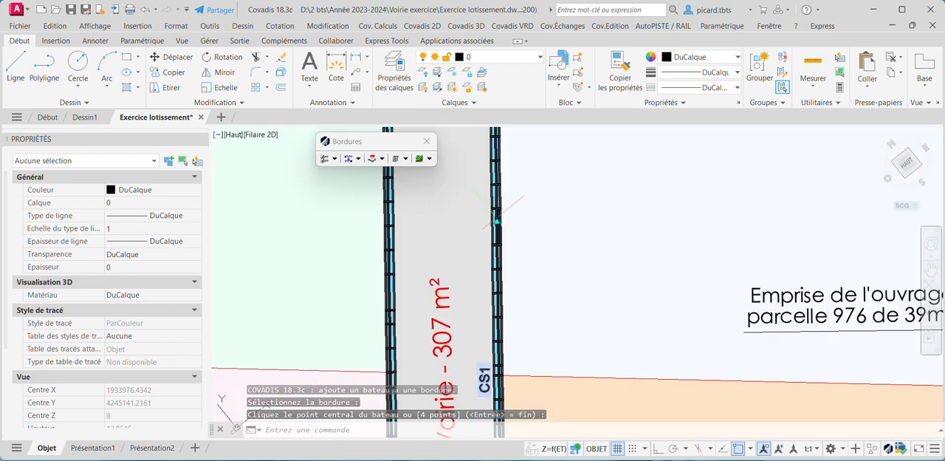
mouse_move(504, 212)
middle_down()
mouse_move(475, 345)
mouse_move(494, 205)
mouse_move(488, 176)
middle_up()
scroll(512, 213, down, 2)
middle_drag(509, 313, 495, 195)
middle_drag(498, 246, 506, 379)
middle_drag(475, 196, 490, 255)
scroll(494, 260, up, 2)
click(491, 255)
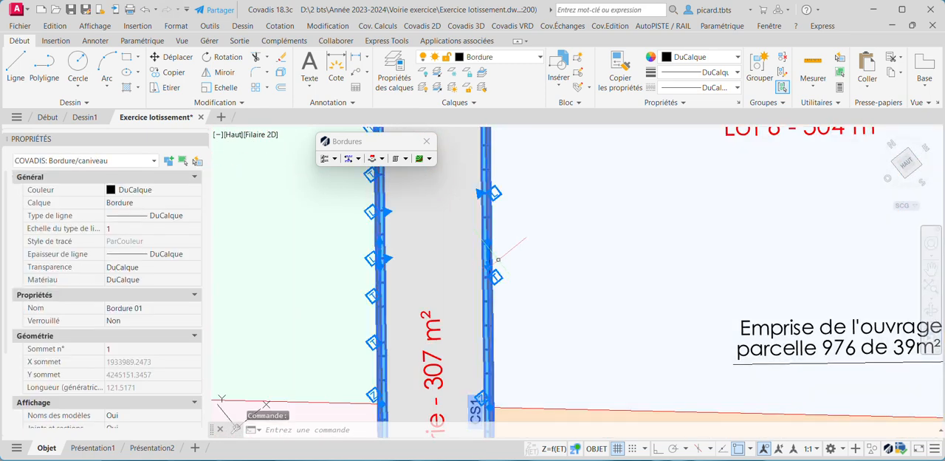
scroll(491, 254, up, 2)
scroll(499, 261, down, 5)
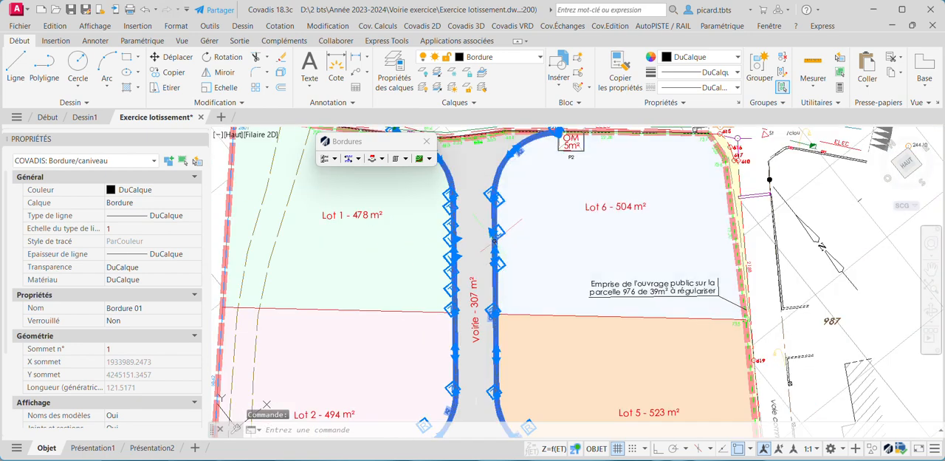
scroll(502, 242, up, 8)
scroll(513, 244, down, 6)
key(Escape)
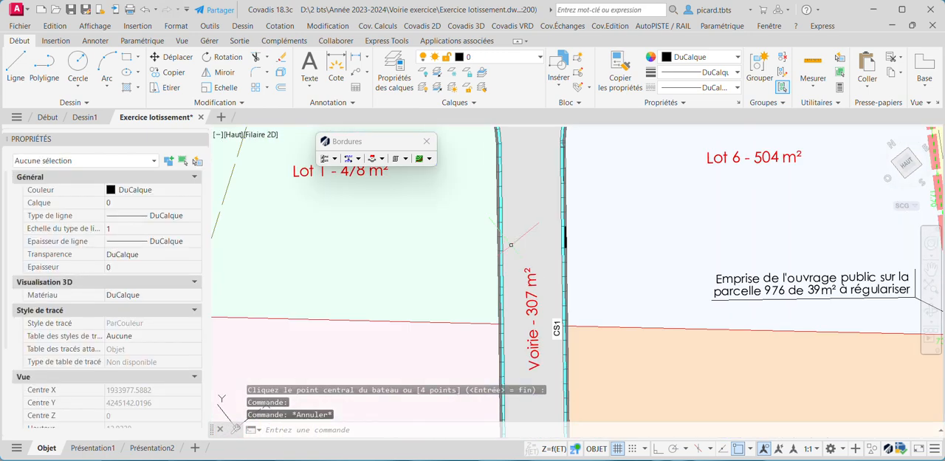
scroll(510, 244, down, 2)
scroll(586, 238, down, 2)
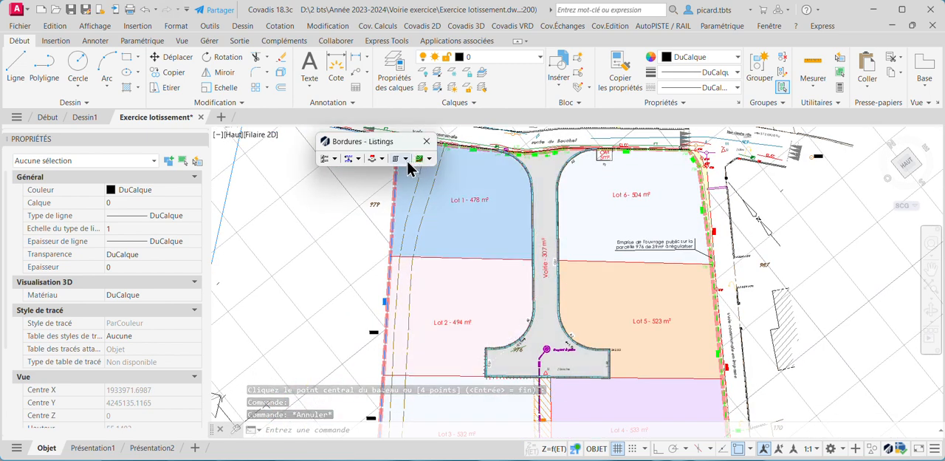
Associate the terrain state PFM.Projet 1 - Projet fini + talus + TN with the kerbs in the whole drawing
click(405, 159)
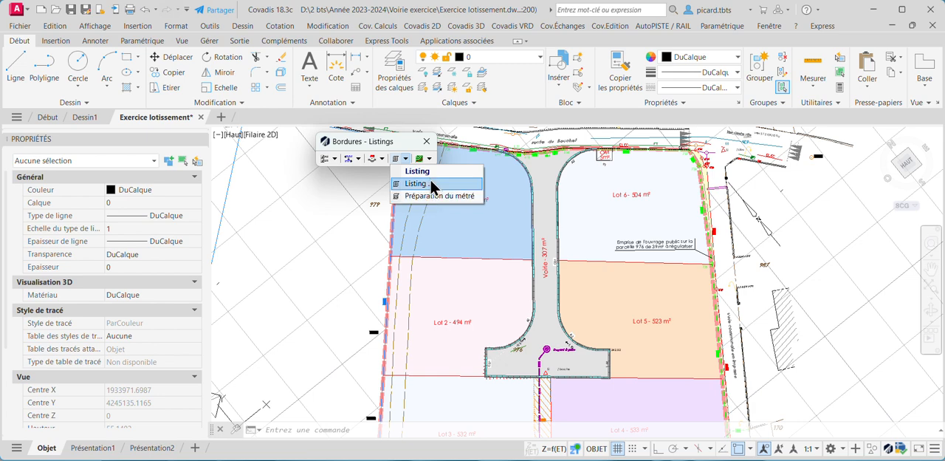
click(411, 141)
click(430, 160)
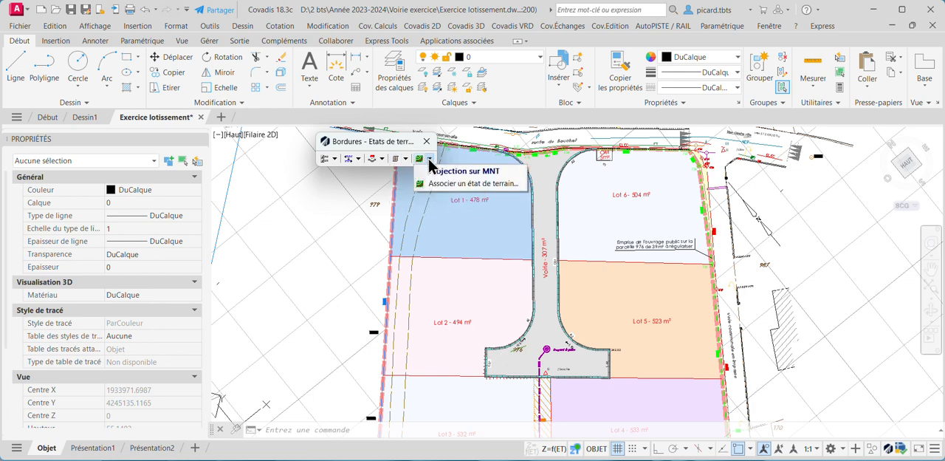
click(471, 183)
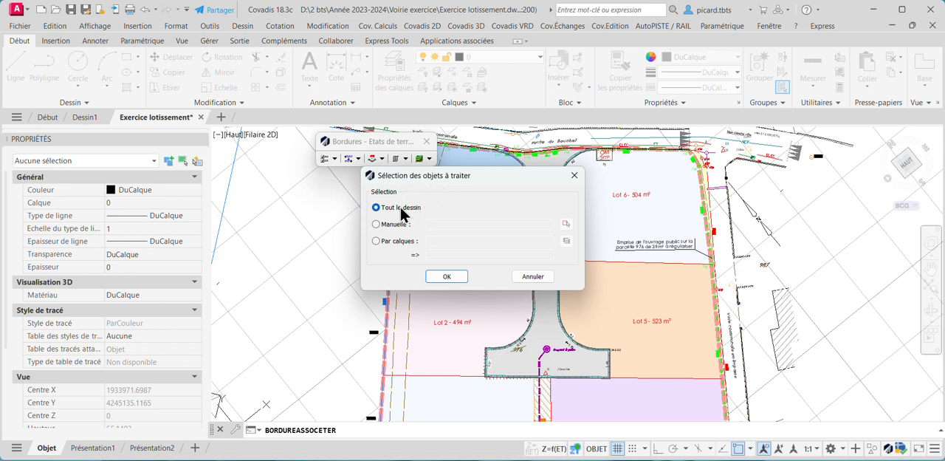
click(448, 279)
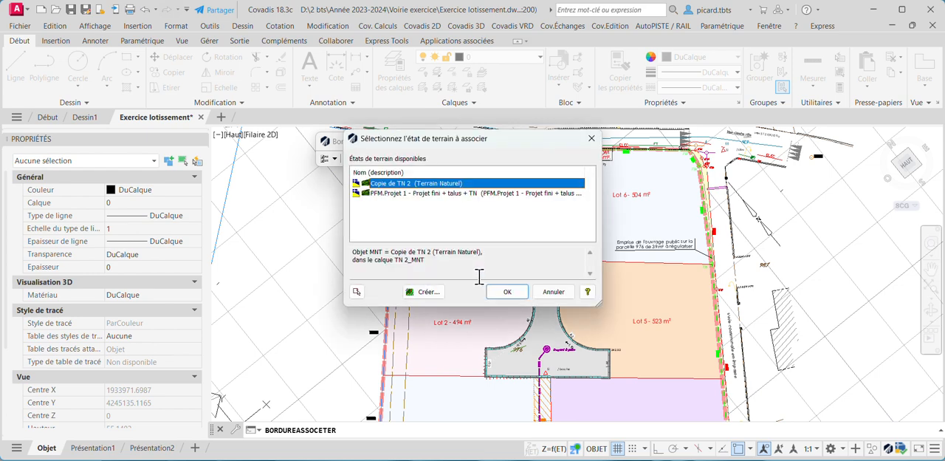
click(391, 193)
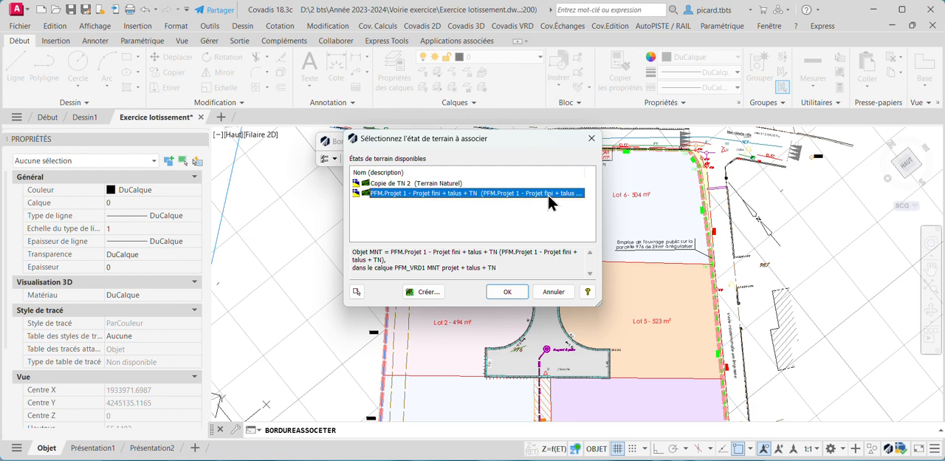
click(506, 291)
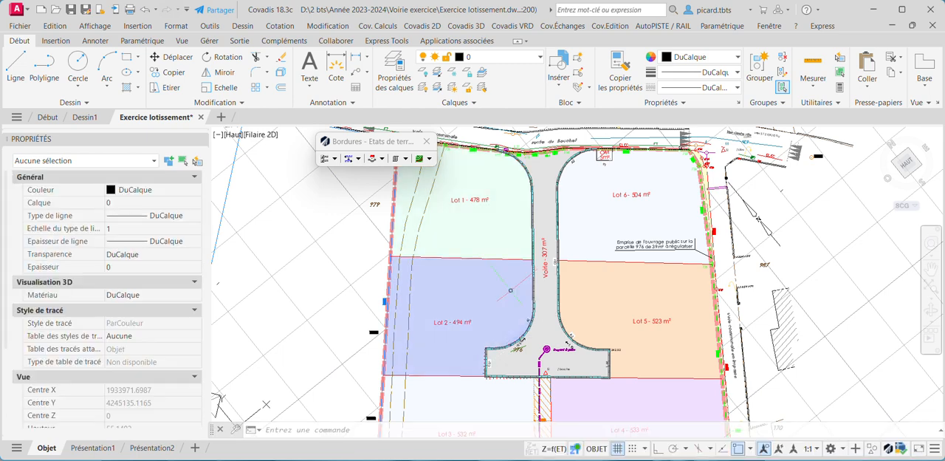
Display the subdivision road kerb in the COVADIS 3D object viewer and view its full outline
scroll(562, 227, up, 6)
click(550, 222)
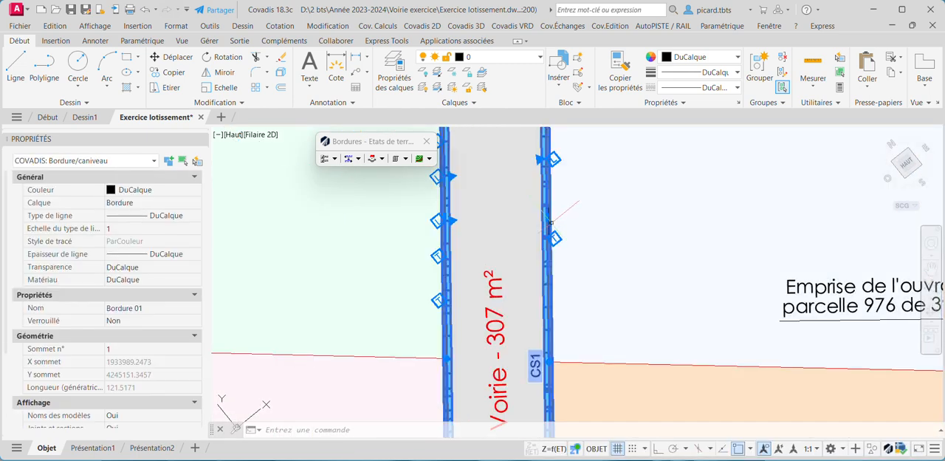
right_click(547, 222)
click(592, 259)
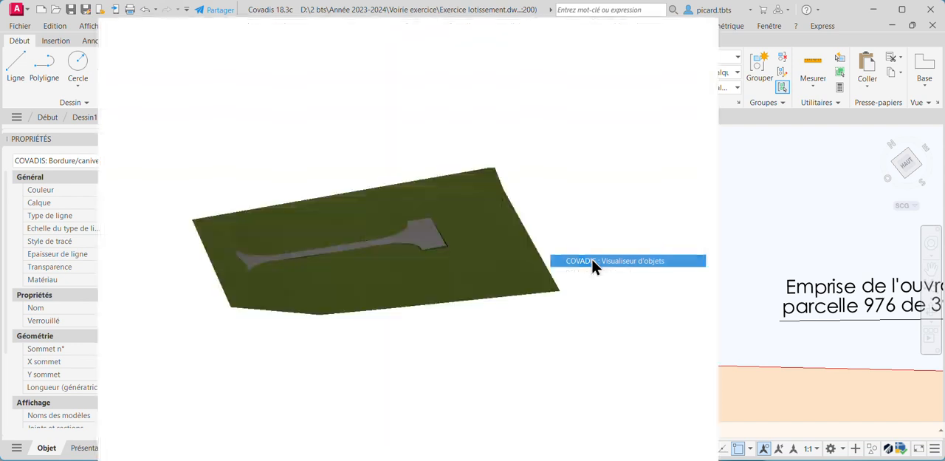
drag(566, 185, 445, 249)
scroll(362, 173, up, 3)
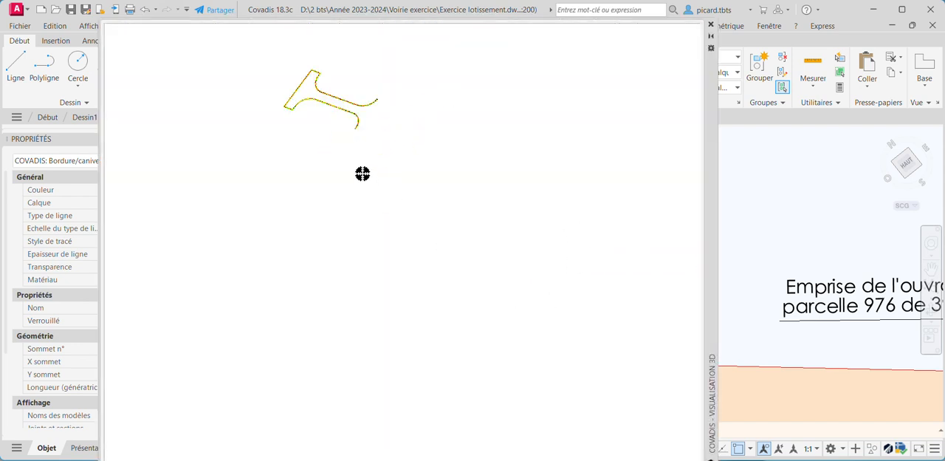
middle_drag(358, 162, 442, 287)
middle_drag(358, 110, 359, 157)
scroll(335, 162, up, 2)
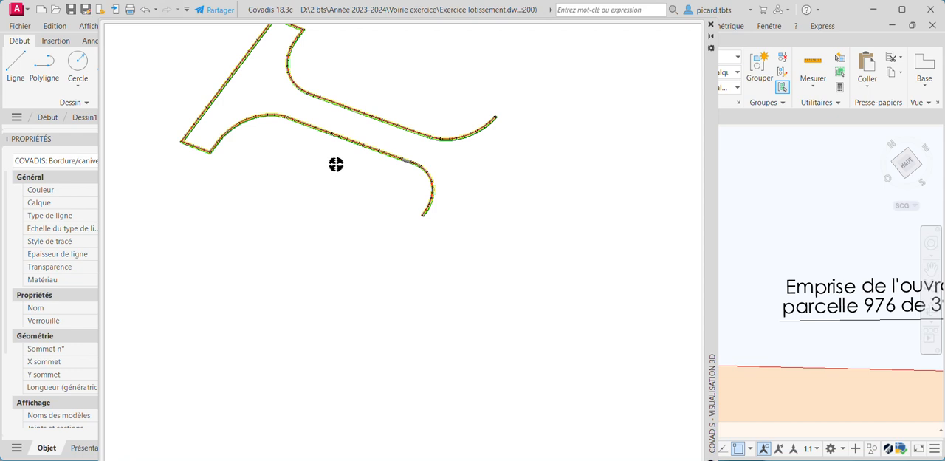
Examine the kerb's entrance curves and straight side up close in 3D, and close the object viewer
scroll(439, 130, up, 2)
scroll(499, 148, up, 3)
middle_drag(499, 148, 510, 303)
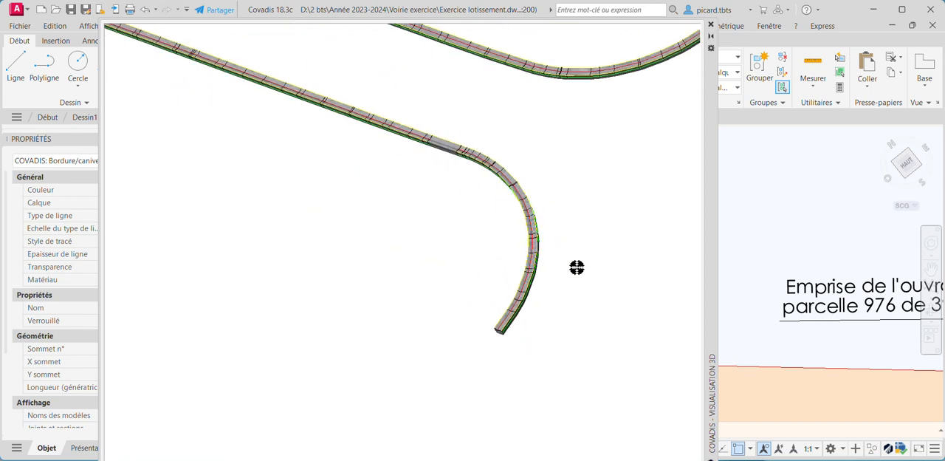
drag(577, 267, 534, 286)
middle_drag(534, 285, 568, 286)
middle_drag(483, 208, 627, 212)
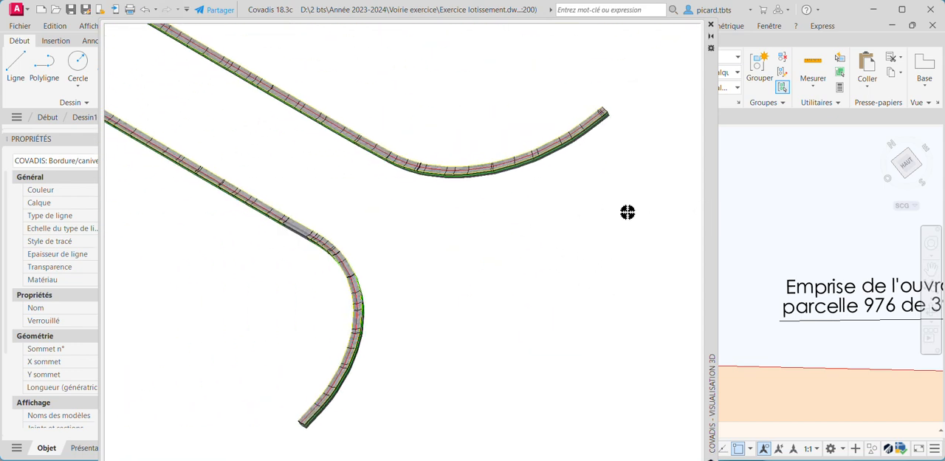
scroll(376, 142, up, 3)
middle_drag(515, 88, 490, 202)
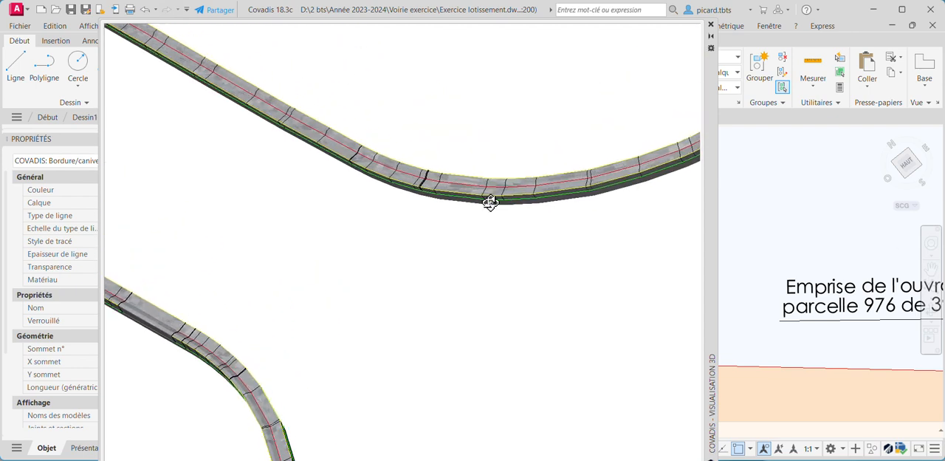
drag(490, 202, 476, 156)
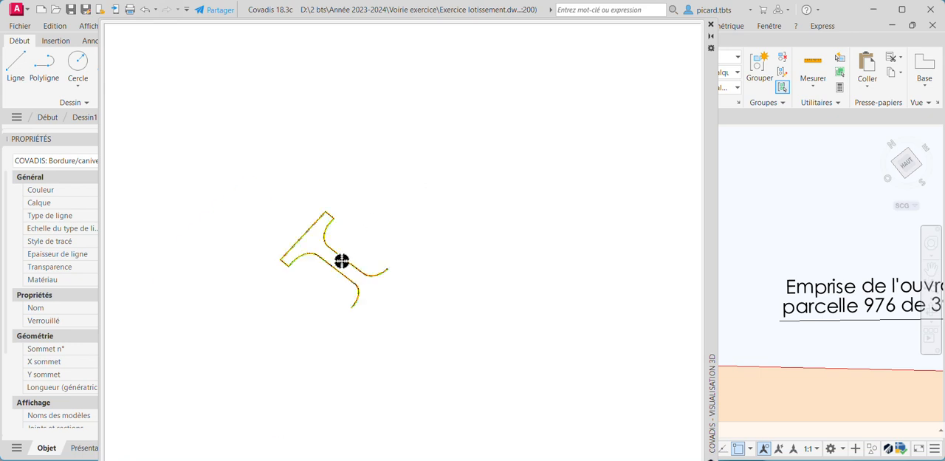
drag(341, 260, 450, 150)
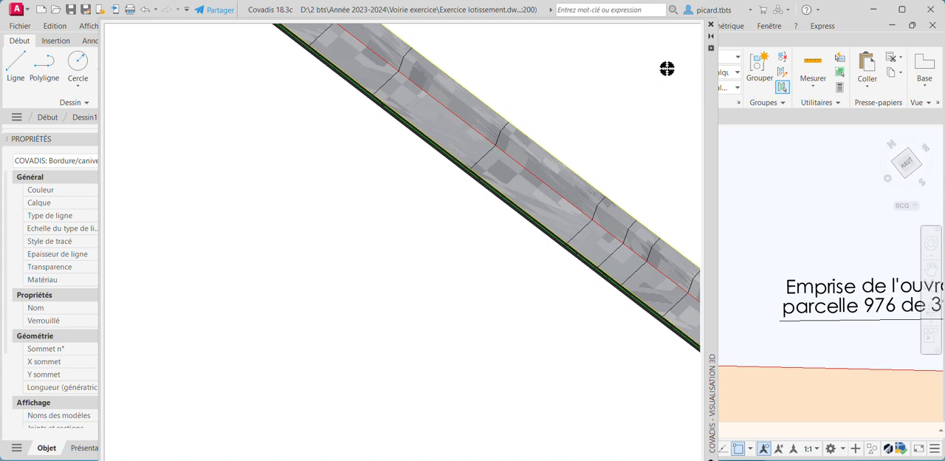
click(711, 25)
scroll(533, 260, down, 6)
middle_drag(555, 280, 552, 266)
key(Escape)
Examine the road kerb's R grips on the curves beside Lots 2 and 5 near the turning area, and deselect the kerb
middle_drag(549, 314, 556, 265)
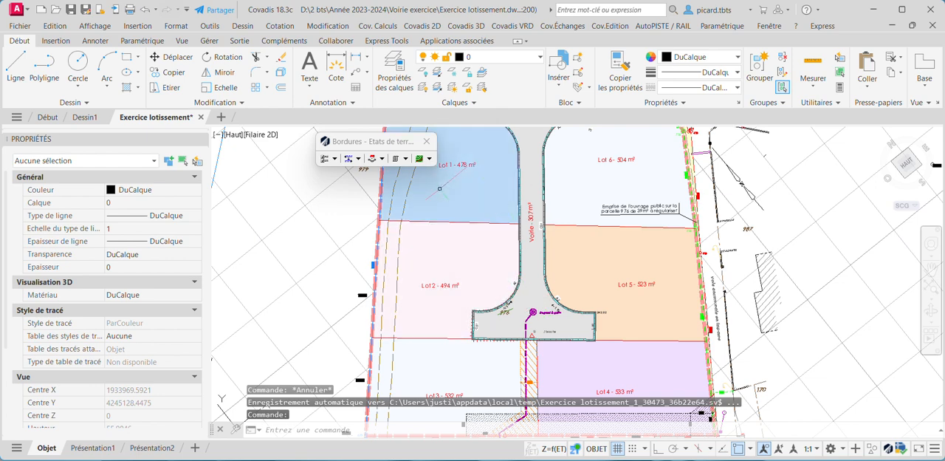
scroll(559, 299, up, 3)
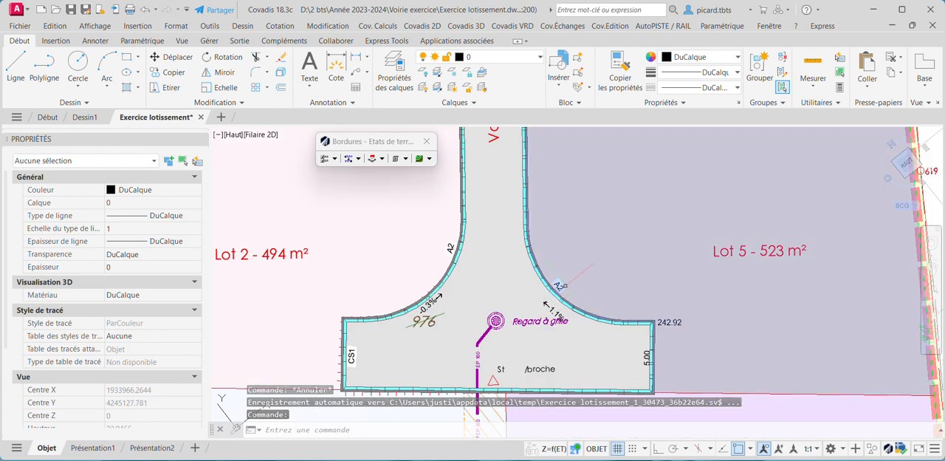
scroll(570, 284, up, 2)
click(558, 288)
scroll(586, 260, down, 2)
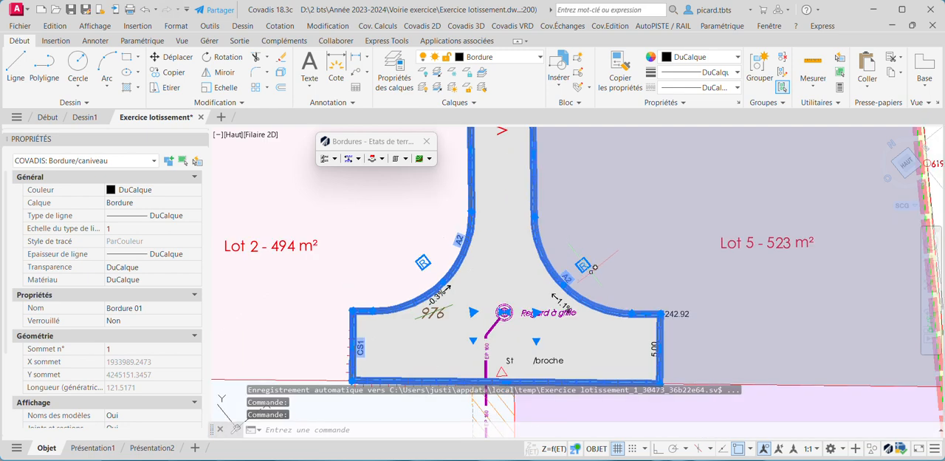
middle_drag(588, 261, 640, 243)
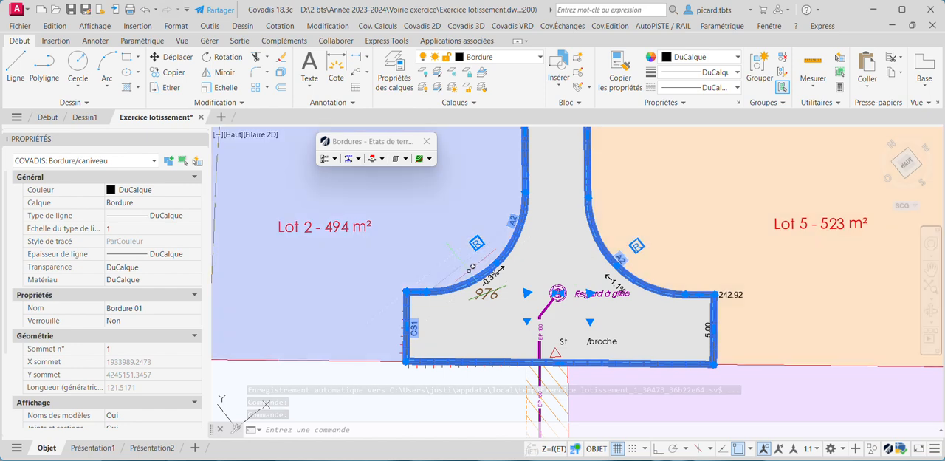
key(Escape)
scroll(565, 220, down, 2)
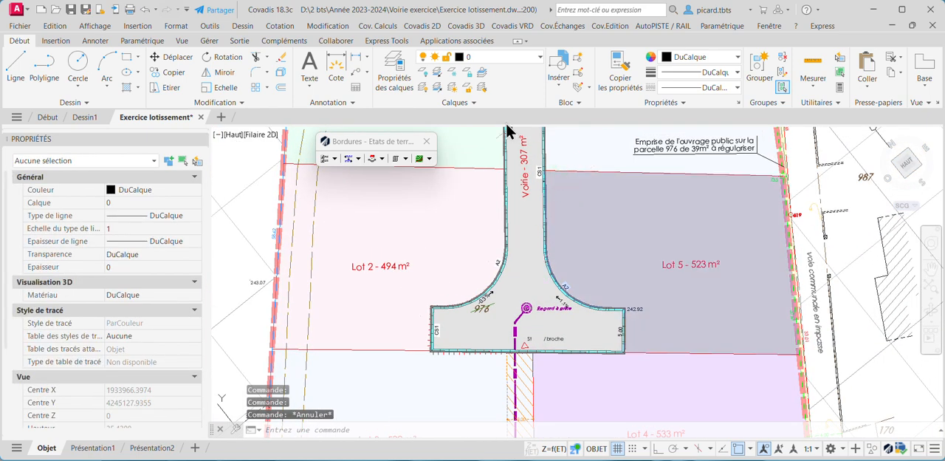